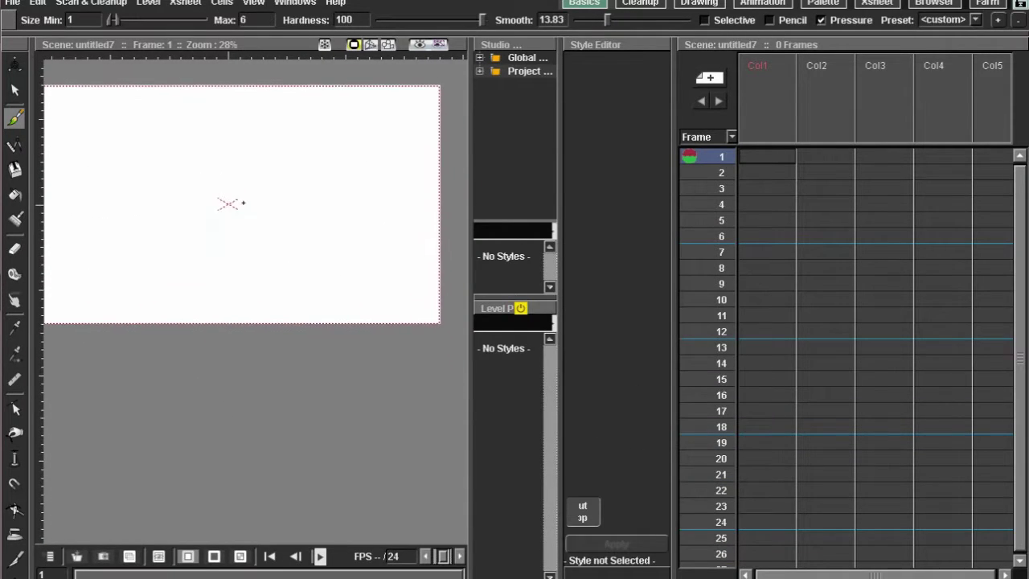
pyautogui.scroll(4, 261, 254)
pyautogui.scroll(-3, 255, 260)
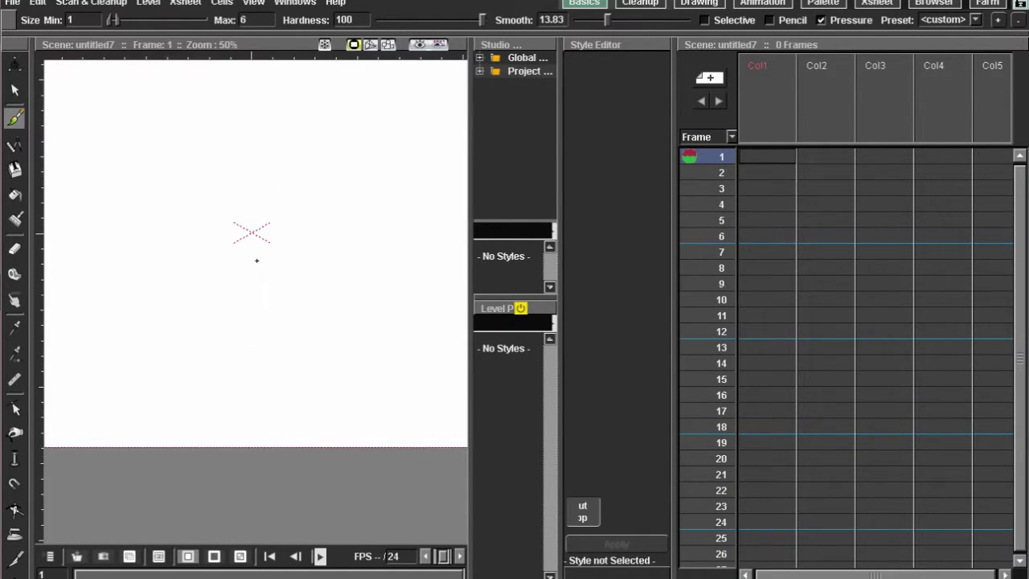
pyautogui.scroll(-3, 254, 260)
pyautogui.scroll(3, 258, 247)
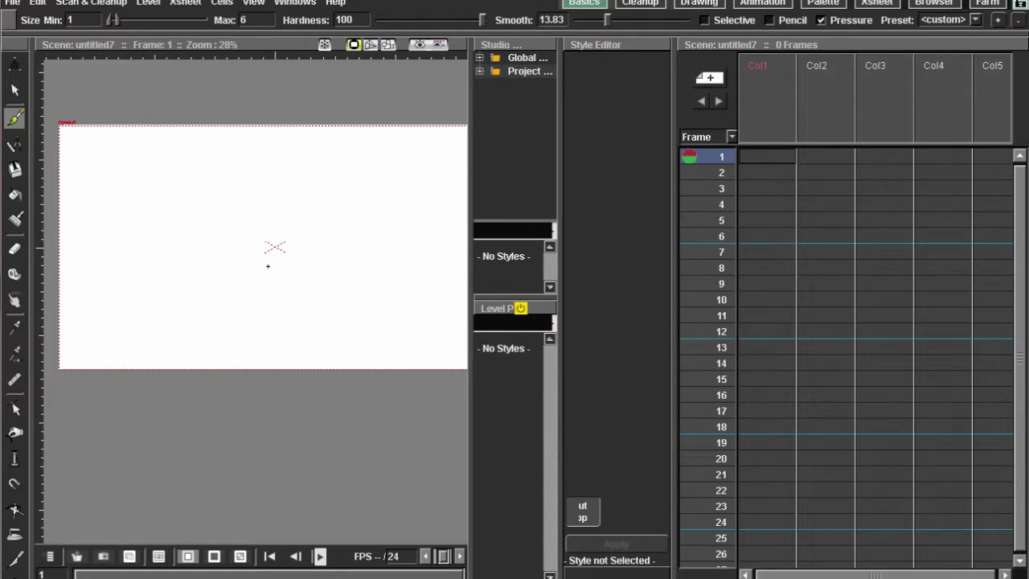
pyautogui.moveTo(268, 266); pyautogui.dragTo(243, 246)
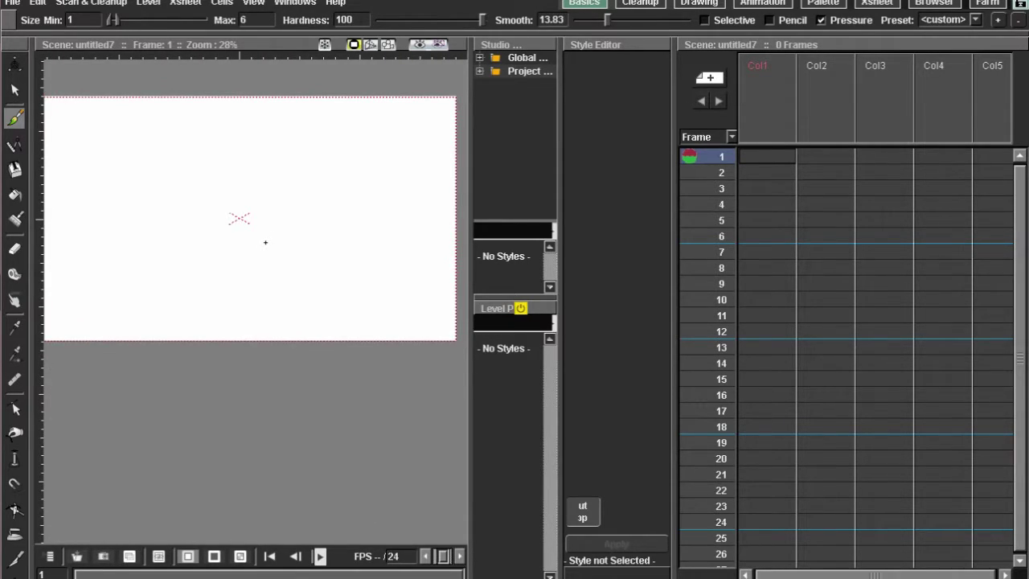
pyautogui.scroll(-1, 265, 242)
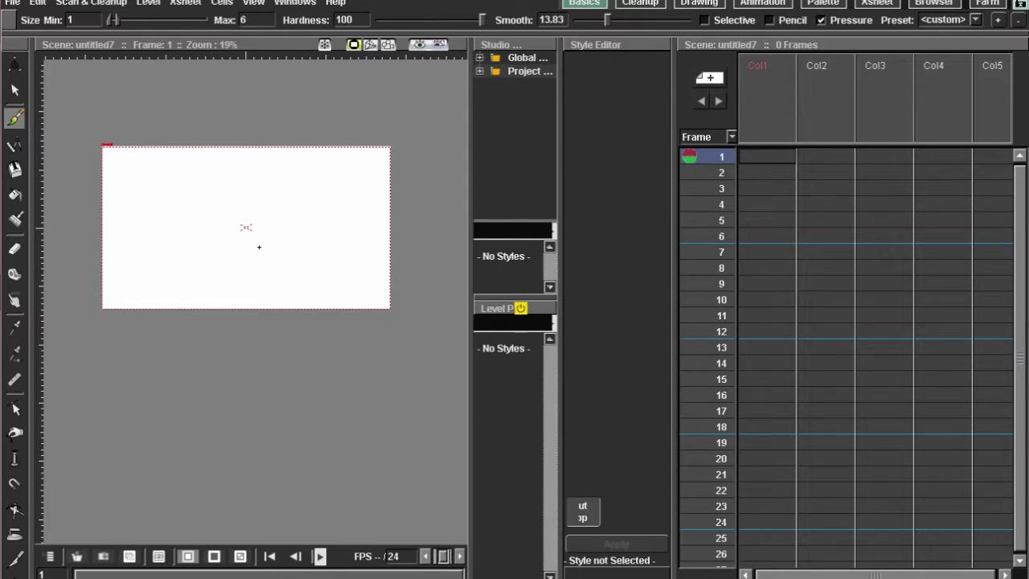
pyautogui.scroll(3, 273, 256)
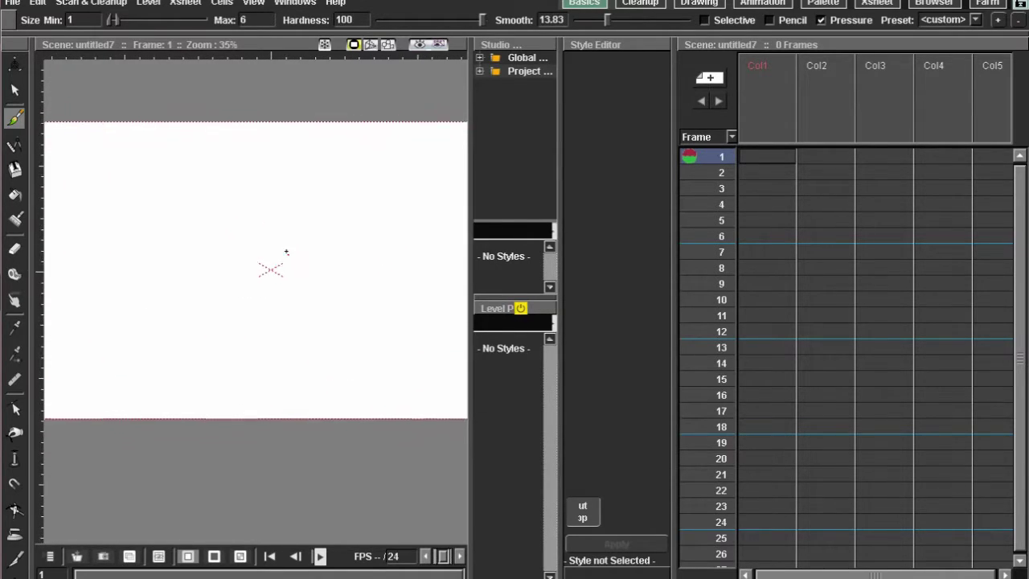
pyautogui.moveTo(286, 252); pyautogui.dragTo(290, 202)
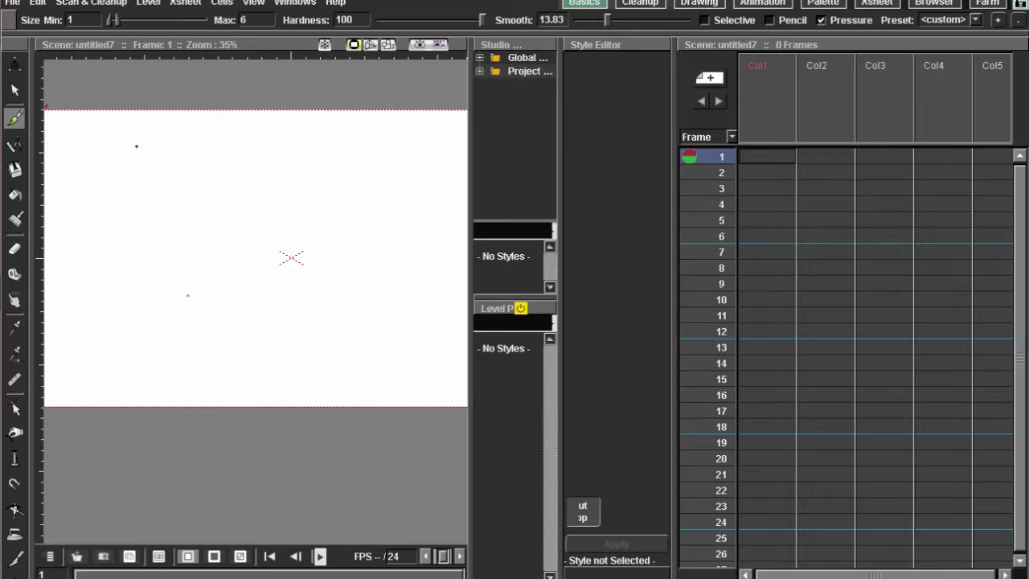
# - Brush a rough horizontal line on frame 1 of Col1 and set the brush's minimum size to 2
pyautogui.moveTo(187, 295); pyautogui.dragTo(281, 297)
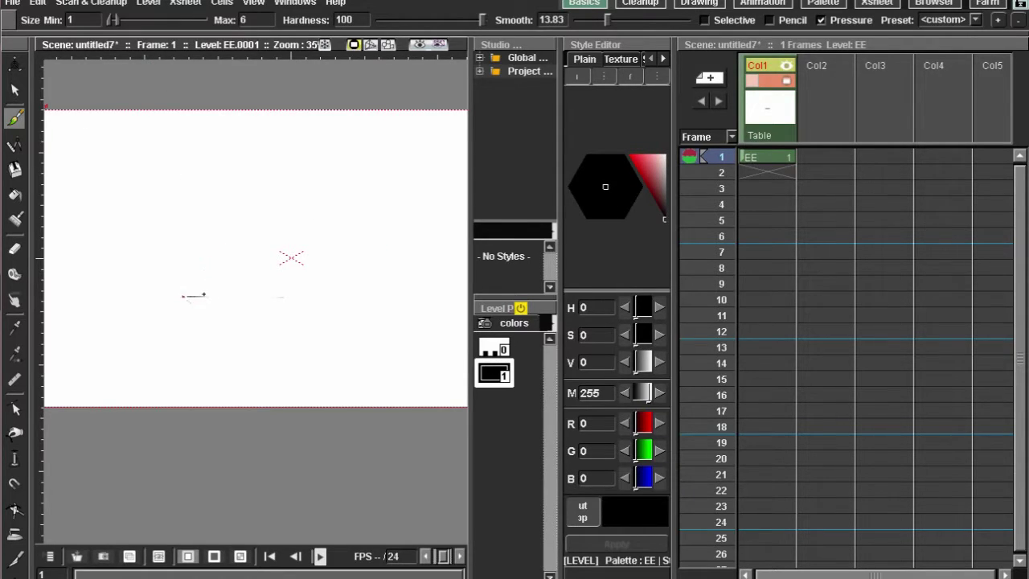
pyautogui.moveTo(204, 295); pyautogui.dragTo(356, 301)
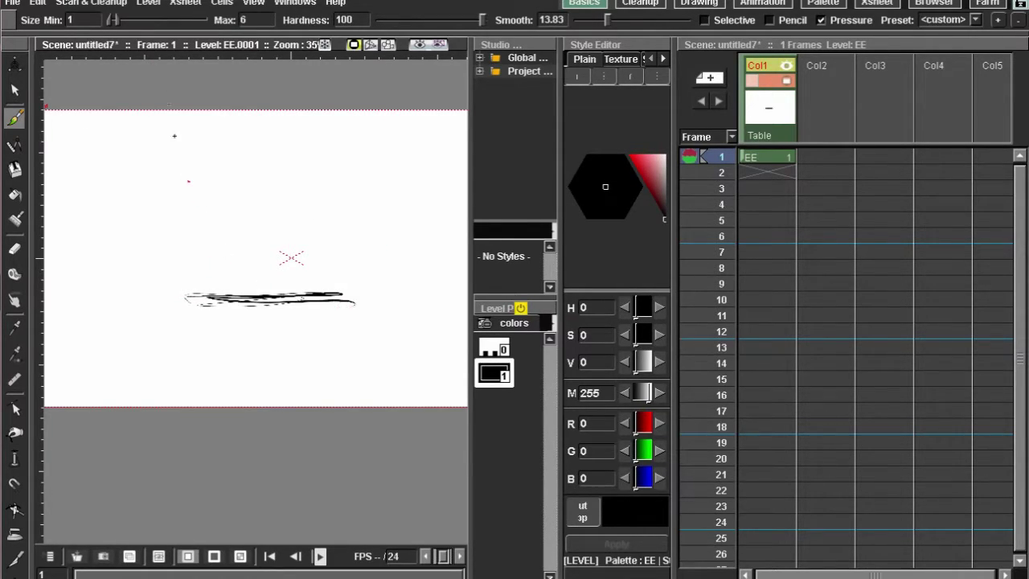
pyautogui.click(70, 19)
pyautogui.write('2')
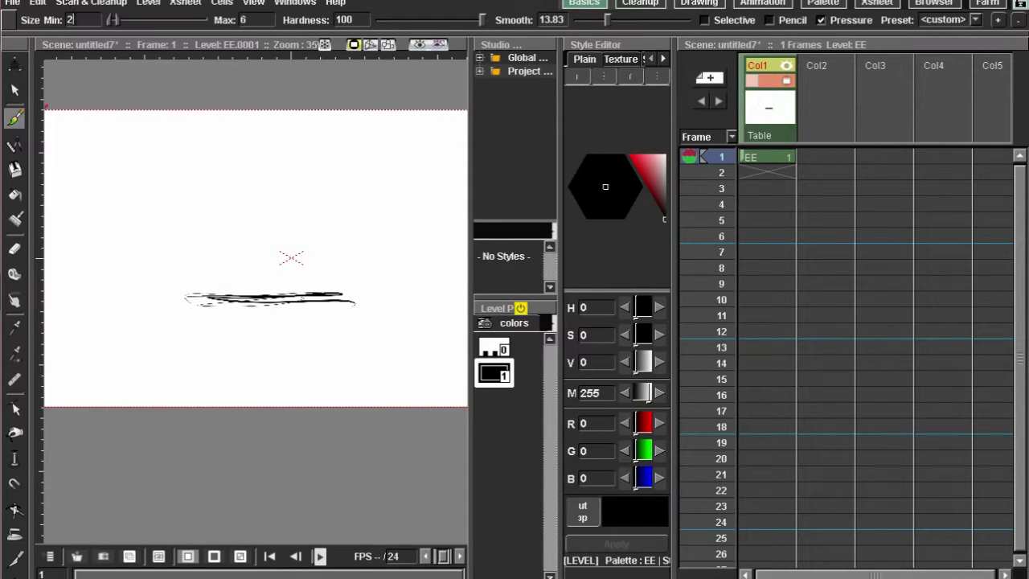
# - Thicken the horizontal ground line on frame 1 of Col1 with further brush strokes
pyautogui.scroll(2, 173, 244)
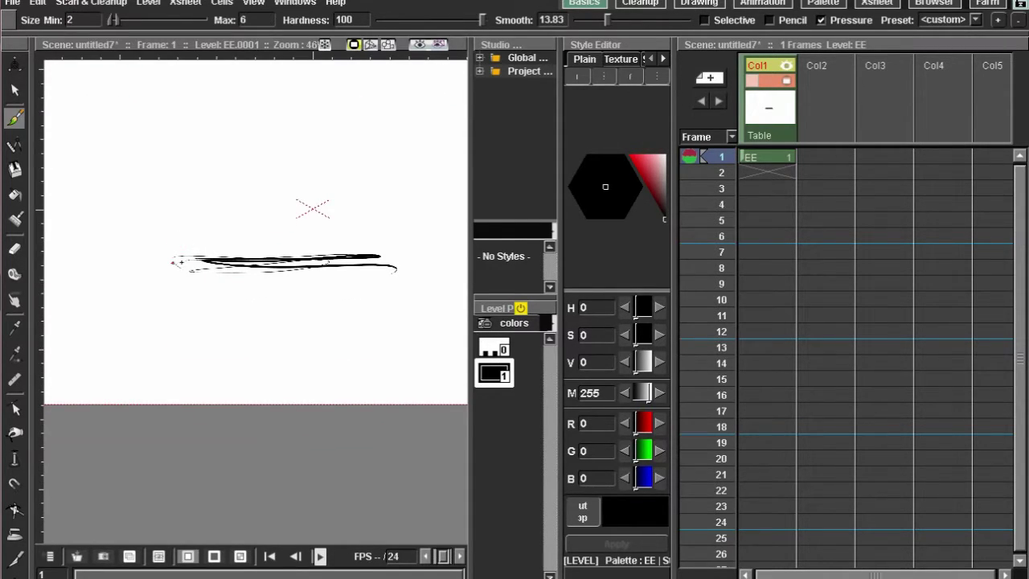
pyautogui.moveTo(181, 262); pyautogui.dragTo(350, 264)
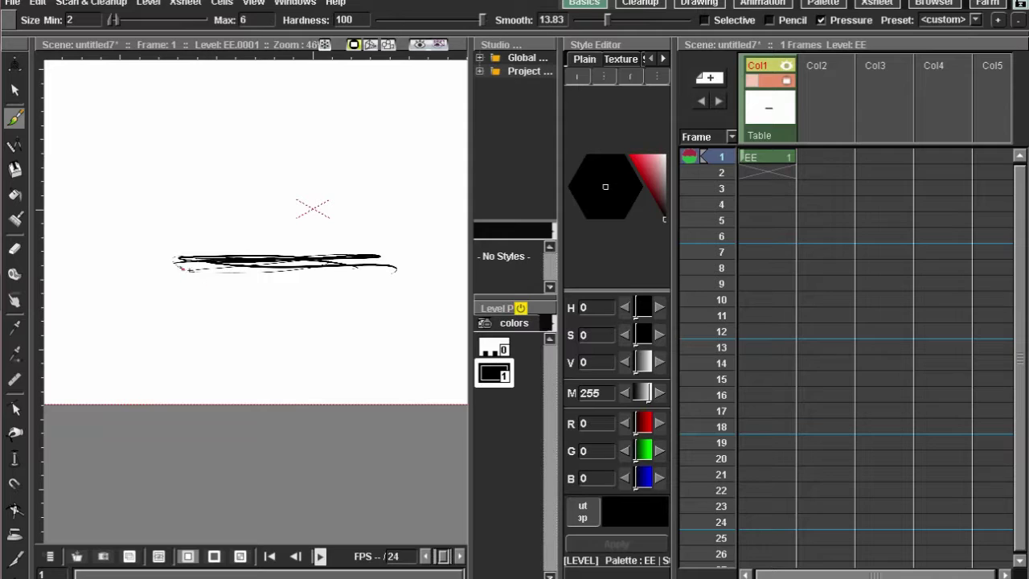
pyautogui.scroll(4, 259, 290)
pyautogui.scroll(-1, 268, 269)
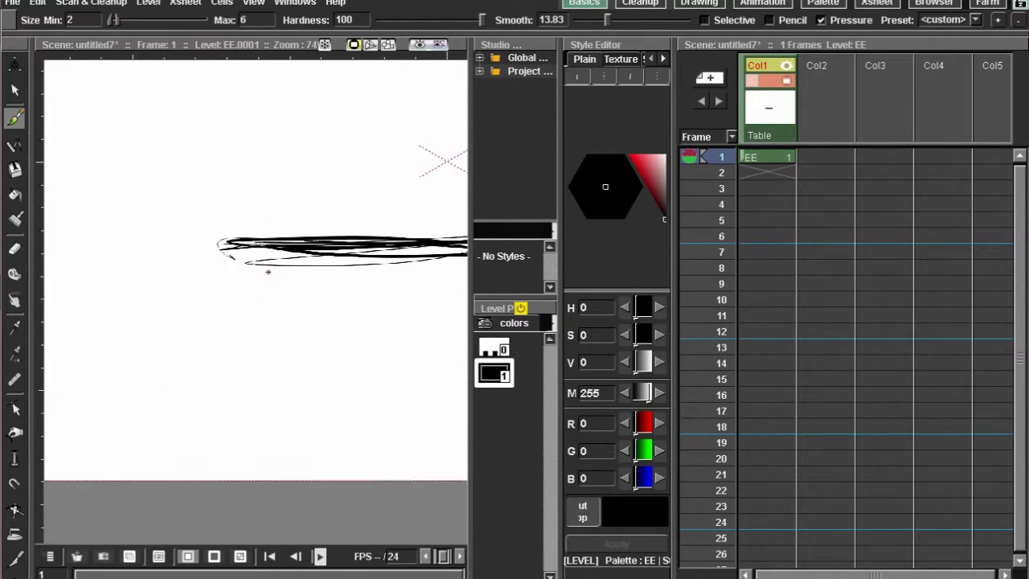
pyautogui.scroll(-1, 268, 271)
pyautogui.moveTo(275, 266); pyautogui.dragTo(178, 260)
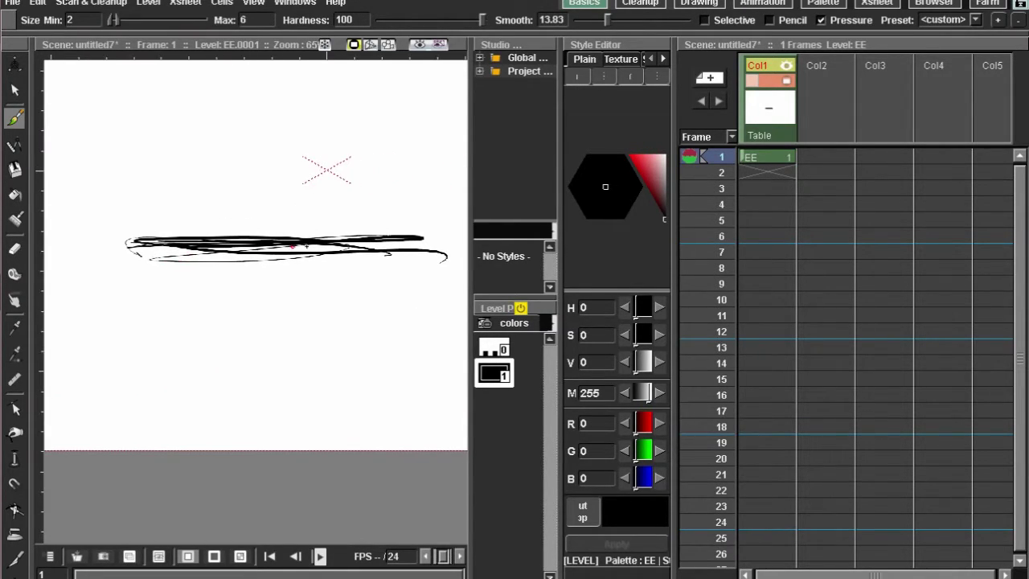
pyautogui.scroll(-1, 258, 256)
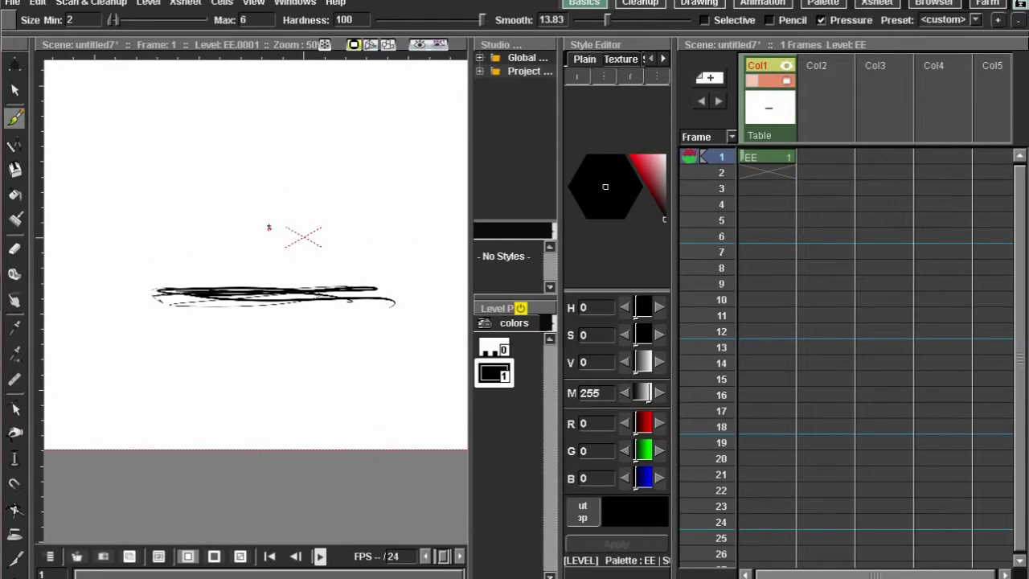
# - Draw a stick figure standing on the ground line and add a handwritten label with an arrow pointing to it
pyautogui.moveTo(269, 227)
pyautogui.mouseDown()
pyautogui.moveTo(275, 239)
pyautogui.moveTo(266, 225)
pyautogui.moveTo(257, 287)
pyautogui.moveTo(272, 287)
pyautogui.moveTo(292, 239)
pyautogui.mouseUp()
pyautogui.moveTo(325, 205); pyautogui.dragTo(325, 226)
pyautogui.moveTo(309, 207); pyautogui.dragTo(333, 204)
pyautogui.moveTo(336, 203)
pyautogui.mouseDown()
pyautogui.moveTo(378, 212)
pyautogui.moveTo(358, 245)
pyautogui.moveTo(372, 230)
pyautogui.moveTo(320, 269)
pyautogui.moveTo(282, 219)
pyautogui.mouseUp()
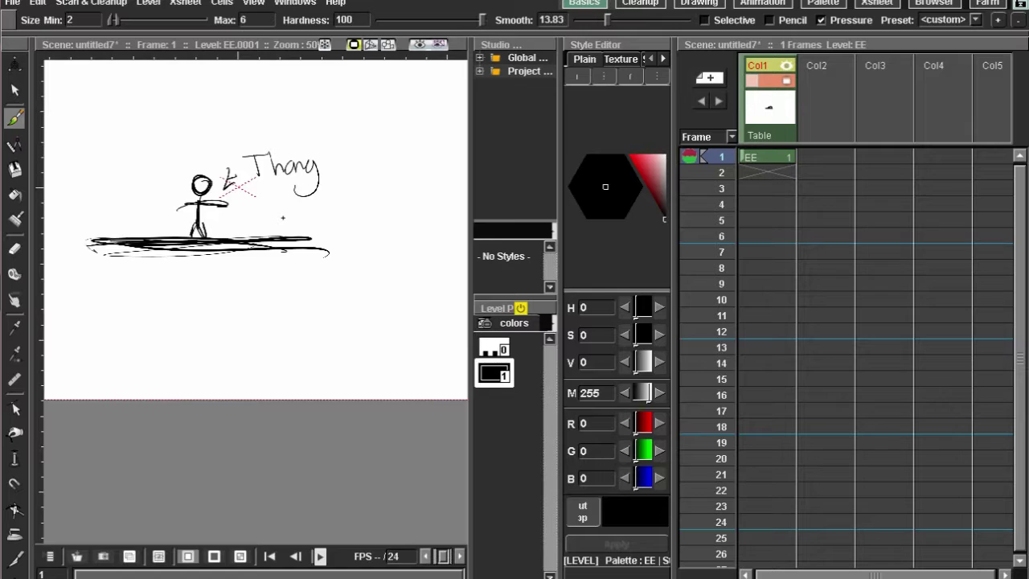
pyautogui.moveTo(283, 205); pyautogui.dragTo(319, 251)
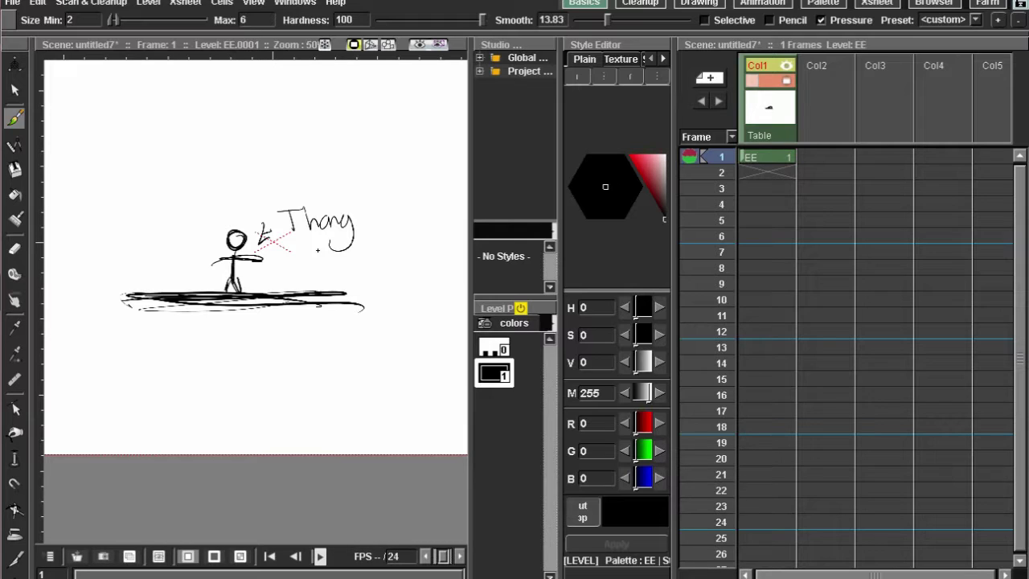
# - Draw a freehand test curve on frame 1 of each of Col2, Col3 and Col4
pyautogui.click(836, 157)
pyautogui.moveTo(342, 185)
pyautogui.mouseDown()
pyautogui.moveTo(408, 255)
pyautogui.moveTo(379, 285)
pyautogui.mouseUp()
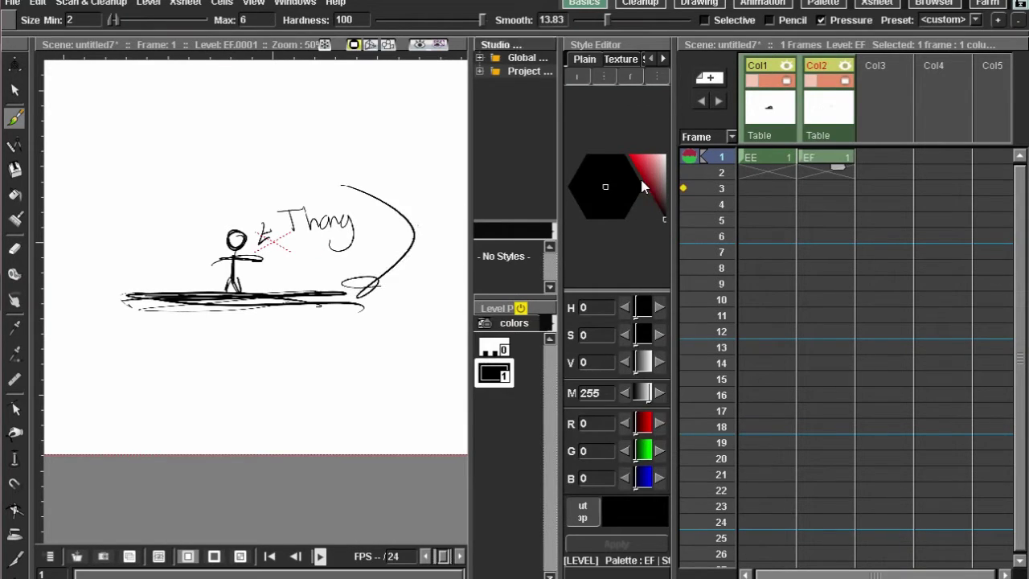
pyautogui.click(884, 158)
pyautogui.moveTo(311, 291)
pyautogui.mouseDown()
pyautogui.moveTo(271, 201)
pyautogui.moveTo(299, 310)
pyautogui.mouseUp()
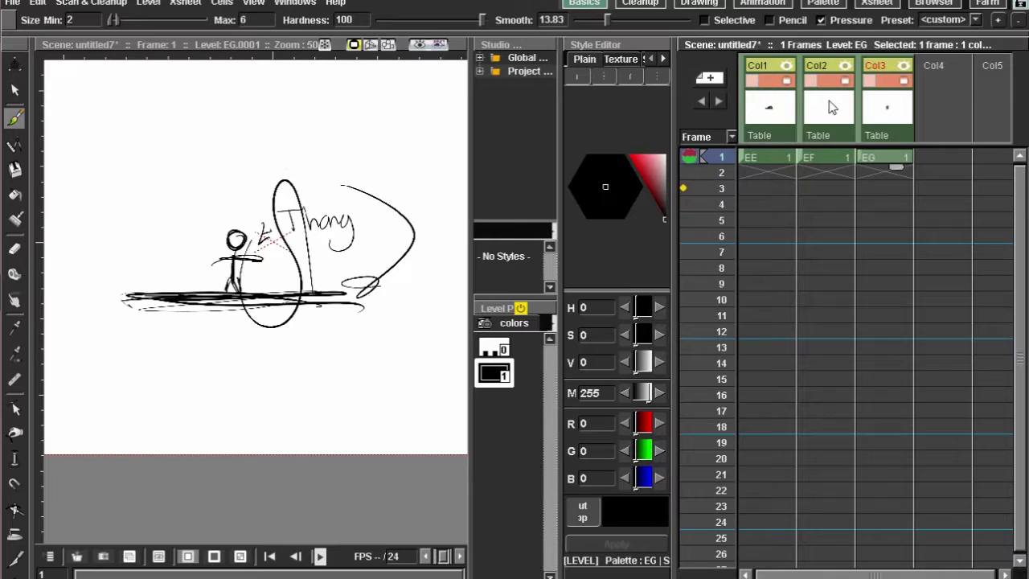
pyautogui.click(942, 157)
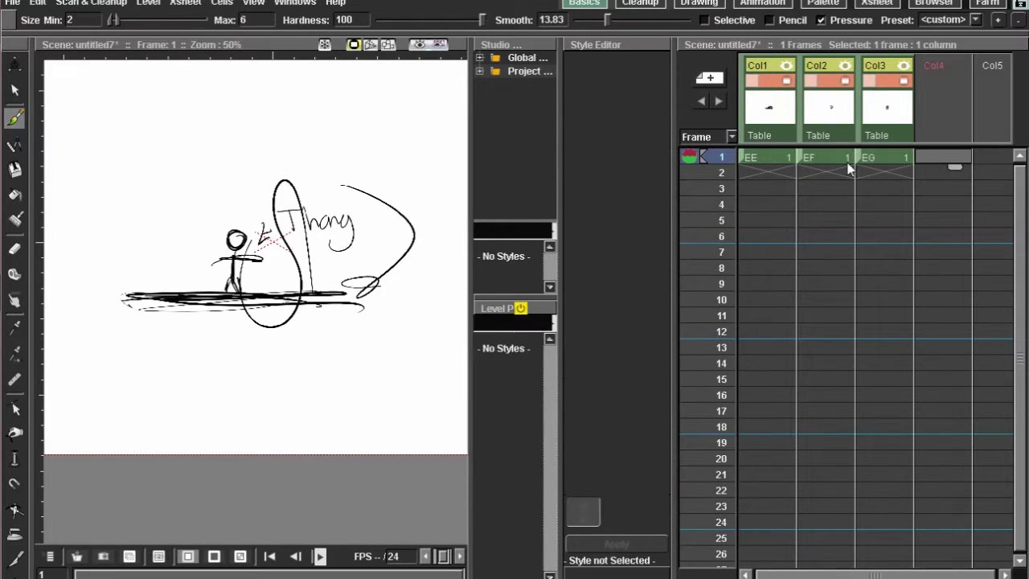
pyautogui.moveTo(210, 187)
pyautogui.mouseDown()
pyautogui.moveTo(225, 297)
pyautogui.moveTo(190, 354)
pyautogui.moveTo(97, 277)
pyautogui.mouseUp()
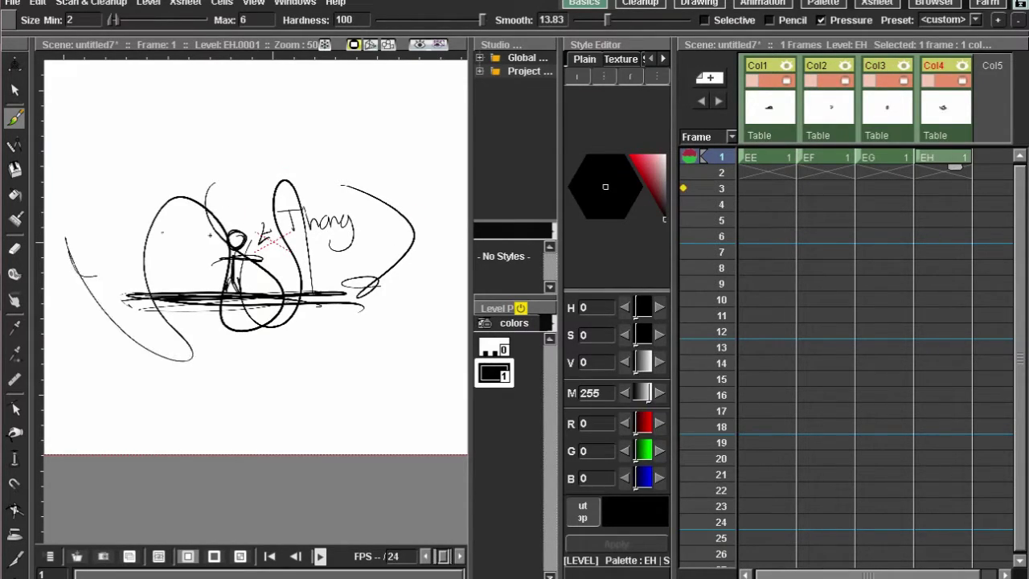
# - Undo the test curves drawn in Col2, Col3 and Col4
pyautogui.hotkey('ctrl', 'z')
pyautogui.hotkey('ctrl', 'z')
pyautogui.hotkey('ctrl', 'z')
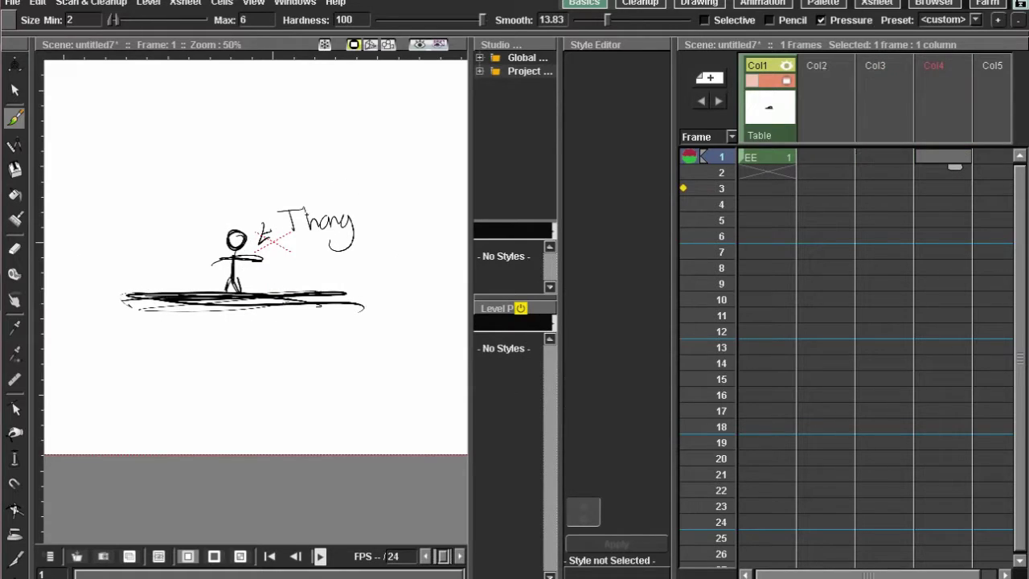
pyautogui.click(828, 160)
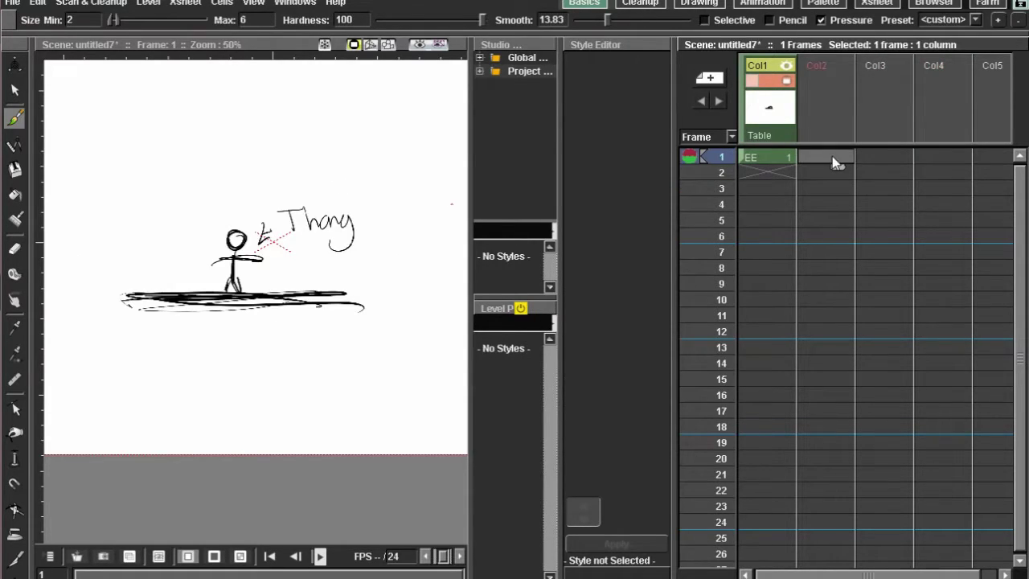
pyautogui.scroll(-2, 813, 162)
pyautogui.scroll(-2, 813, 161)
pyautogui.click(824, 156)
pyautogui.scroll(3, 733, 173)
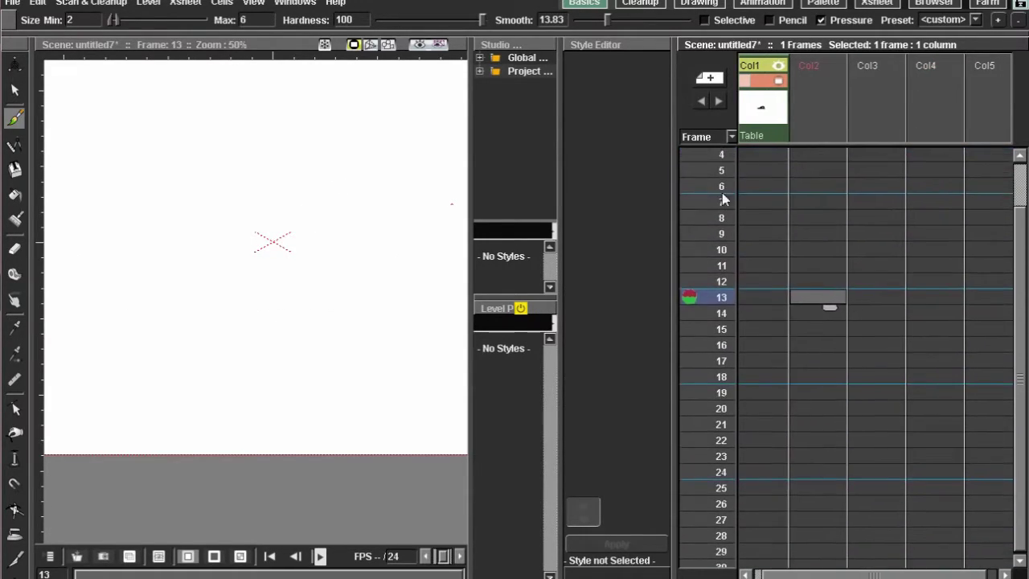
pyautogui.scroll(1, 732, 195)
pyautogui.rightClick(766, 110)
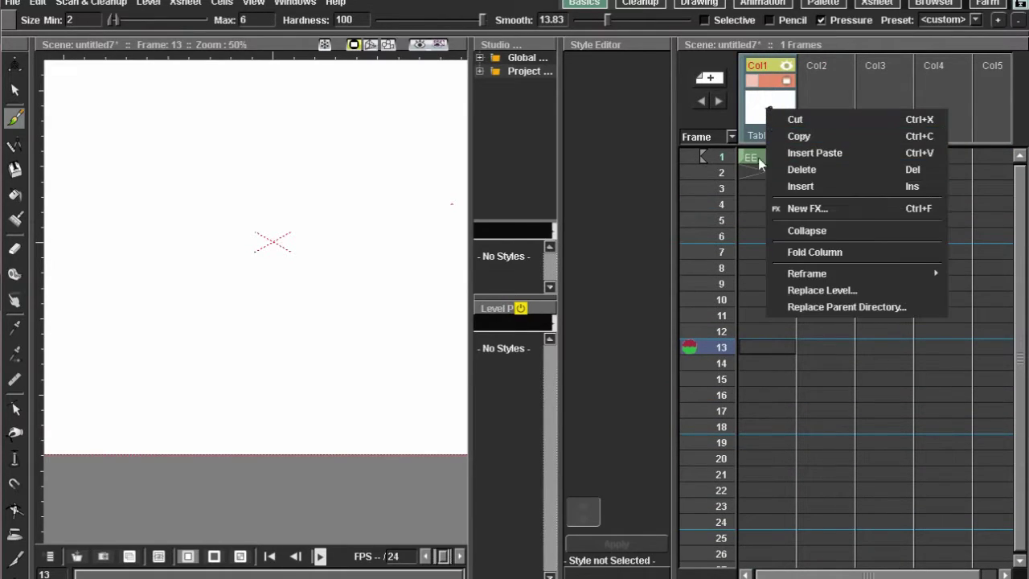
pyautogui.click(463, 208)
# - Delete the Col1 column containing the stick figure drawing from the Xsheet
pyautogui.click(769, 156)
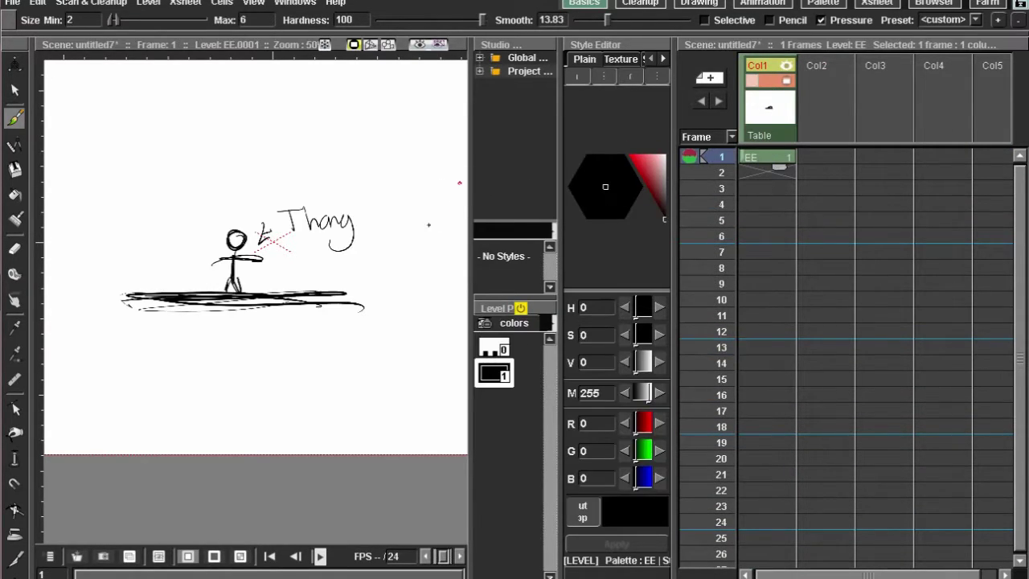
pyautogui.moveTo(161, 192); pyautogui.dragTo(149, 243)
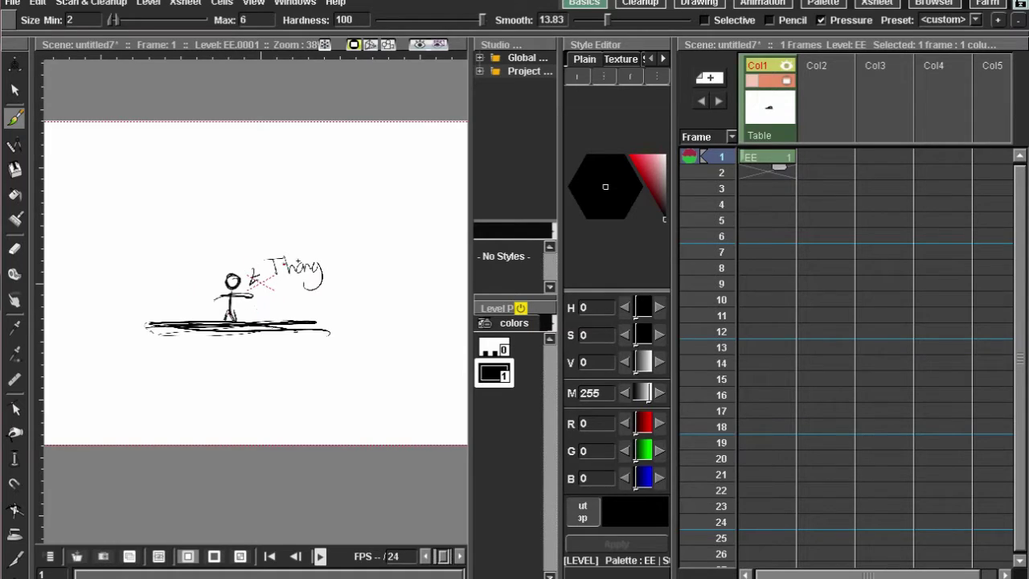
pyautogui.rightClick(762, 113)
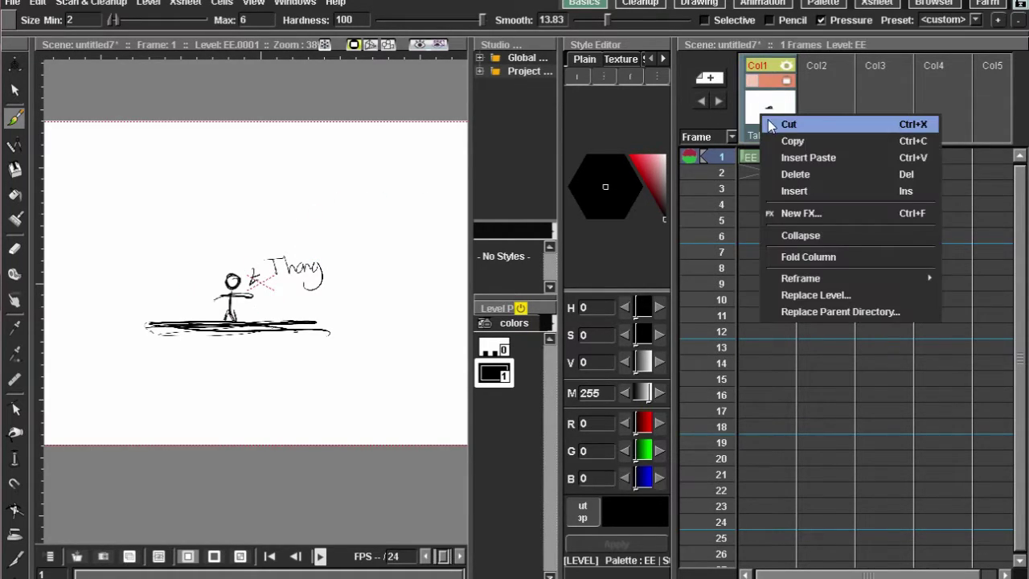
pyautogui.click(804, 180)
# - Draw nine slanted oval loops scattered across the canvas on frame 1 of the empty Col1
pyautogui.click(779, 159)
pyautogui.scroll(-1, 309, 212)
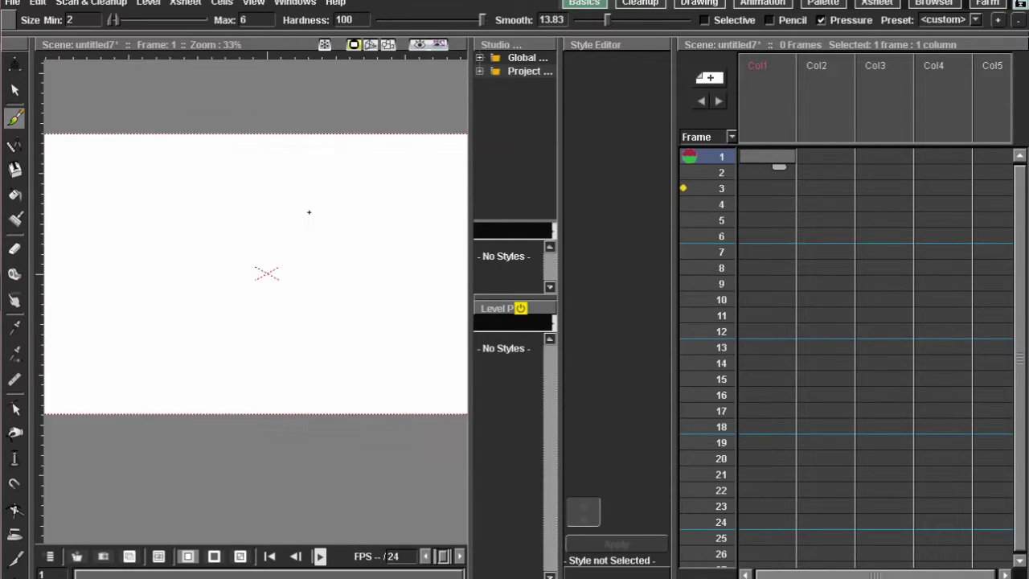
pyautogui.moveTo(319, 210); pyautogui.dragTo(241, 142)
pyautogui.scroll(-1, 328, 176)
pyautogui.moveTo(333, 177); pyautogui.dragTo(394, 233)
pyautogui.moveTo(291, 221); pyautogui.dragTo(269, 212)
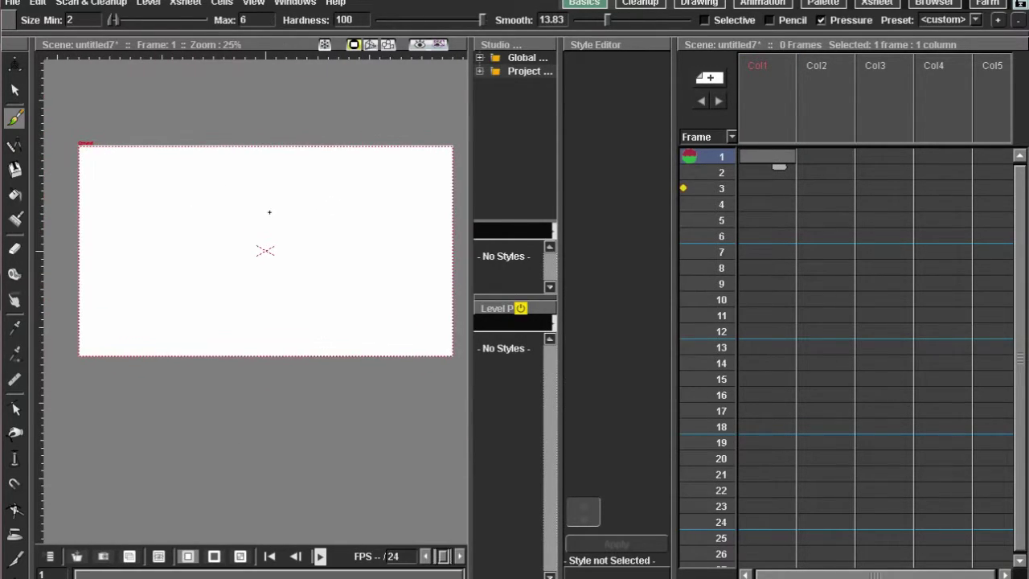
pyautogui.moveTo(357, 166)
pyautogui.mouseDown()
pyautogui.moveTo(340, 202)
pyautogui.moveTo(358, 169)
pyautogui.mouseUp()
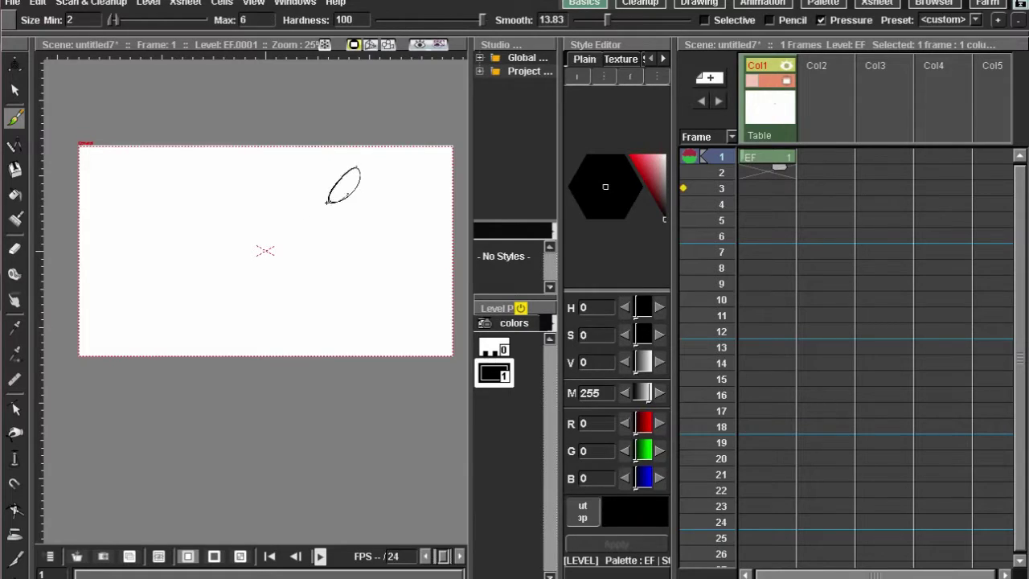
pyautogui.moveTo(377, 258)
pyautogui.mouseDown()
pyautogui.moveTo(346, 297)
pyautogui.moveTo(376, 267)
pyautogui.mouseUp()
pyautogui.moveTo(243, 167)
pyautogui.mouseDown()
pyautogui.moveTo(213, 198)
pyautogui.moveTo(244, 177)
pyautogui.mouseUp()
pyautogui.moveTo(184, 282); pyautogui.dragTo(139, 330)
pyautogui.moveTo(143, 328); pyautogui.dragTo(178, 286)
pyautogui.moveTo(135, 232); pyautogui.dragTo(95, 279)
pyautogui.moveTo(98, 276); pyautogui.dragTo(139, 238)
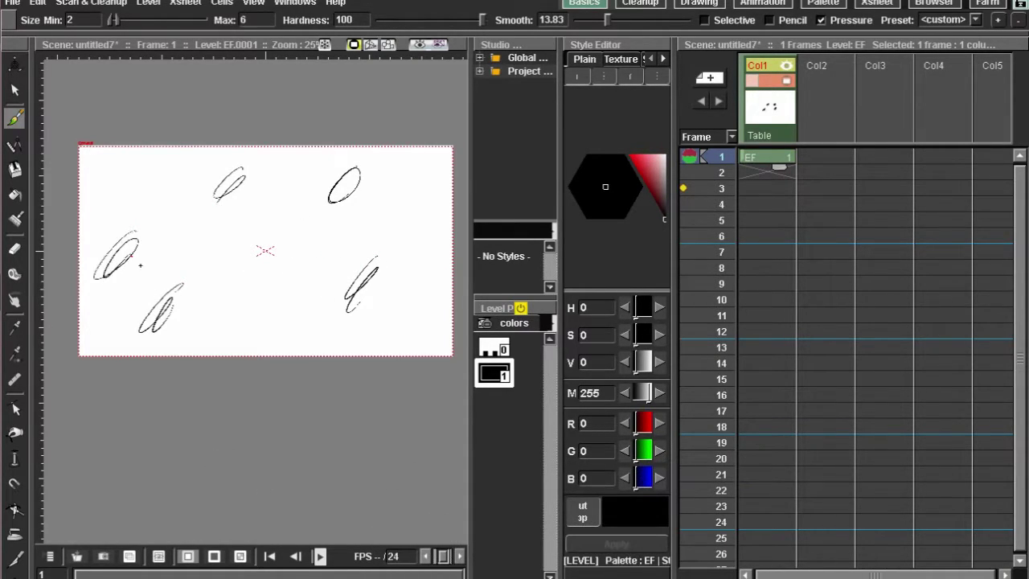
pyautogui.moveTo(294, 232); pyautogui.dragTo(292, 256)
pyautogui.moveTo(297, 333)
pyautogui.mouseDown()
pyautogui.moveTo(274, 366)
pyautogui.moveTo(299, 341)
pyautogui.mouseUp()
pyautogui.moveTo(436, 278); pyautogui.dragTo(434, 293)
pyautogui.moveTo(433, 178); pyautogui.dragTo(430, 189)
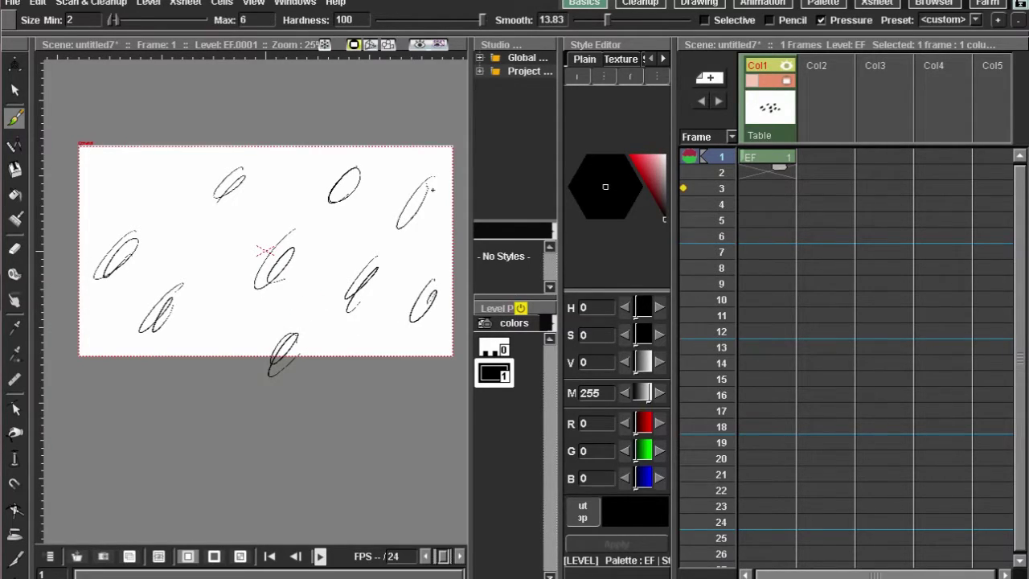
# - Brush slanted oval loops and several long diagonal strokes across the canvas on frame 2 of Col1
pyautogui.click(773, 173)
pyautogui.moveTo(270, 231)
pyautogui.mouseDown()
pyautogui.moveTo(242, 268)
pyautogui.moveTo(267, 241)
pyautogui.mouseUp()
pyautogui.moveTo(117, 249)
pyautogui.mouseDown()
pyautogui.moveTo(80, 289)
pyautogui.moveTo(114, 256)
pyautogui.mouseUp()
pyautogui.moveTo(169, 315); pyautogui.dragTo(124, 365)
pyautogui.moveTo(124, 366); pyautogui.dragTo(160, 331)
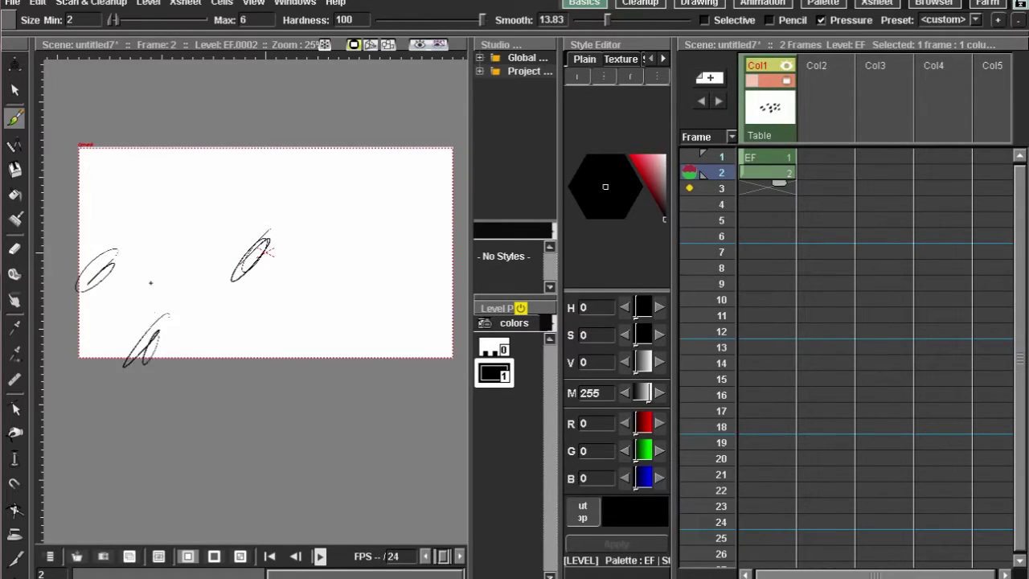
pyautogui.moveTo(182, 166); pyautogui.dragTo(135, 216)
pyautogui.moveTo(135, 216); pyautogui.dragTo(173, 185)
pyautogui.moveTo(211, 220); pyautogui.dragTo(157, 285)
pyautogui.moveTo(156, 285); pyautogui.dragTo(190, 248)
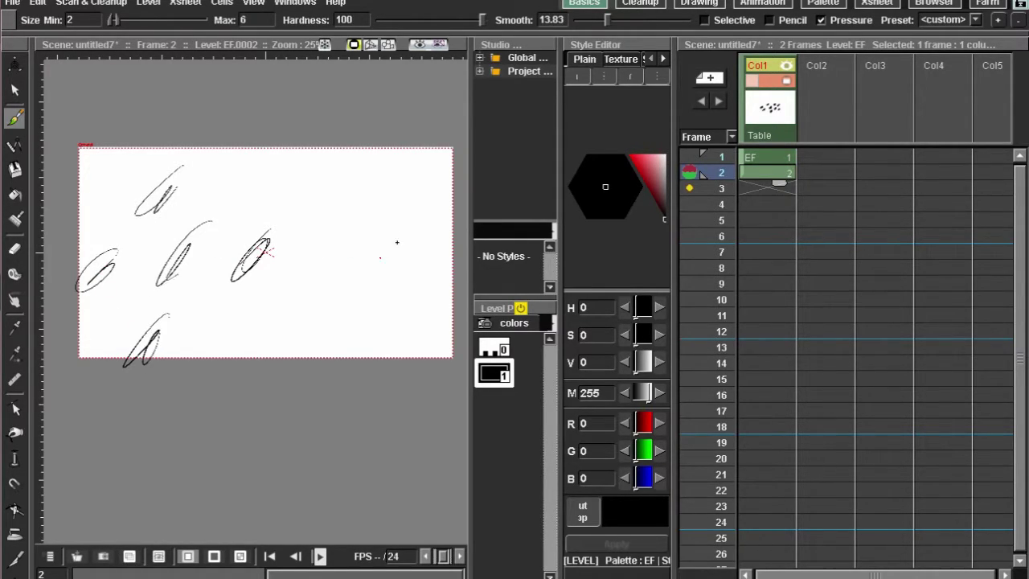
pyautogui.moveTo(404, 234); pyautogui.dragTo(392, 262)
pyautogui.moveTo(326, 152)
pyautogui.mouseDown()
pyautogui.moveTo(295, 177)
pyautogui.moveTo(321, 194)
pyautogui.mouseUp()
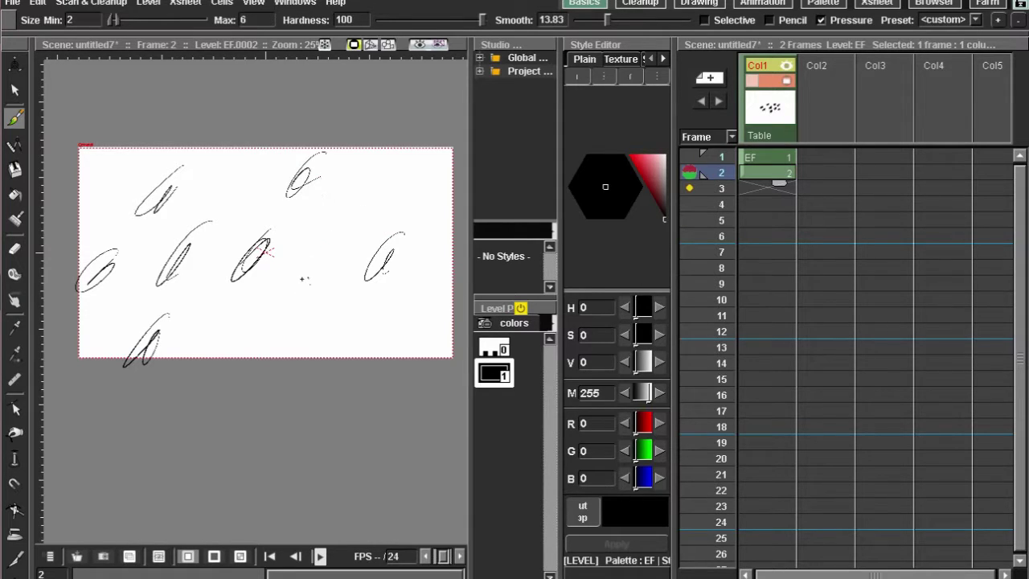
pyautogui.moveTo(309, 280); pyautogui.dragTo(302, 298)
pyautogui.moveTo(380, 192)
pyautogui.mouseDown()
pyautogui.moveTo(285, 316)
pyautogui.moveTo(287, 258)
pyautogui.mouseUp()
pyautogui.moveTo(344, 157); pyautogui.dragTo(240, 271)
pyautogui.moveTo(304, 155); pyautogui.dragTo(244, 250)
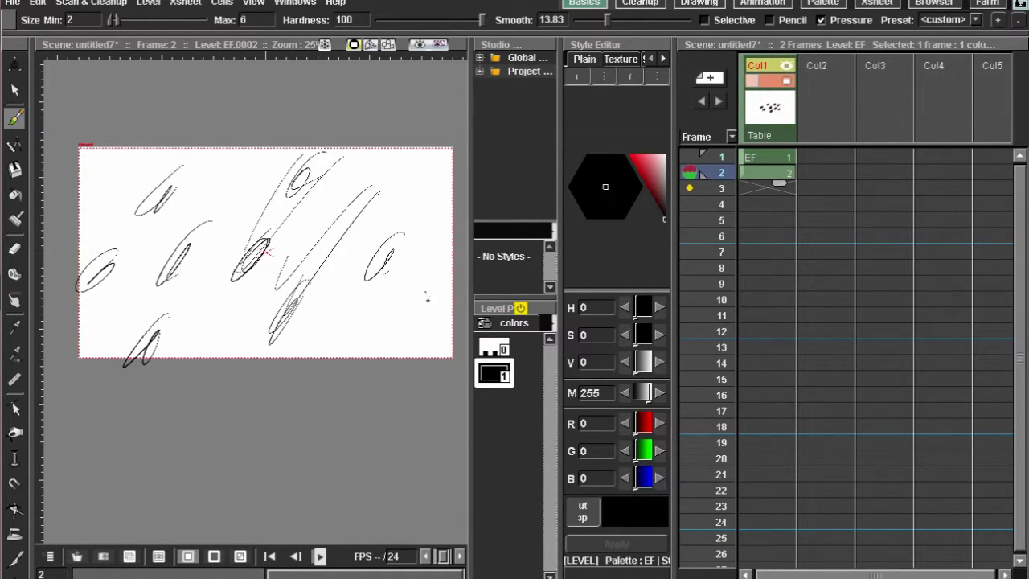
pyautogui.moveTo(427, 300); pyautogui.dragTo(448, 346)
# - Brush about ten slanted oval loops scattered across the canvas on frame 3 of Col1
pyautogui.click(755, 188)
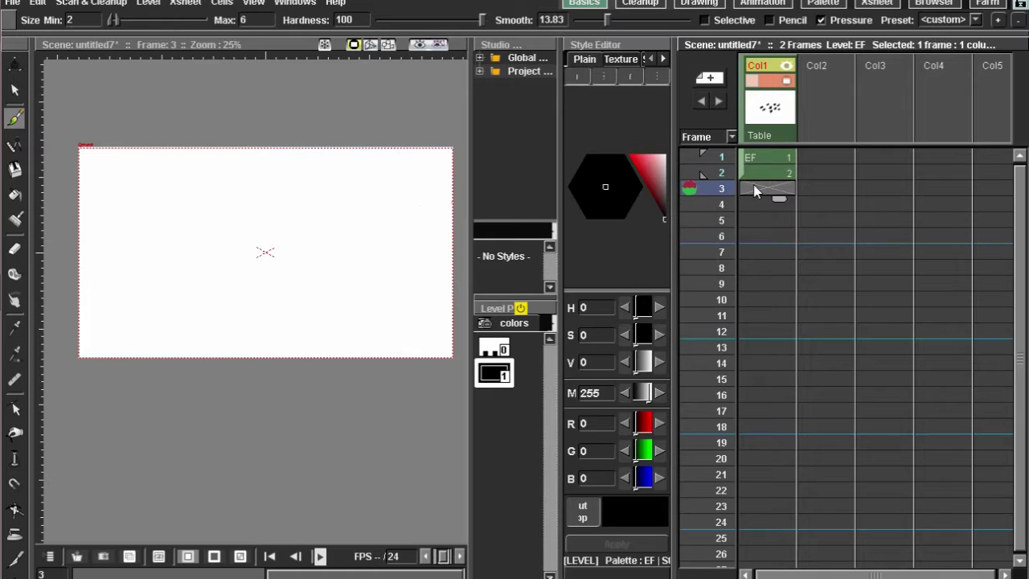
pyautogui.moveTo(304, 228)
pyautogui.mouseDown()
pyautogui.moveTo(306, 246)
pyautogui.moveTo(303, 235)
pyautogui.mouseUp()
pyautogui.moveTo(146, 177)
pyautogui.mouseDown()
pyautogui.moveTo(130, 191)
pyautogui.moveTo(138, 190)
pyautogui.mouseUp()
pyautogui.moveTo(121, 278); pyautogui.dragTo(78, 335)
pyautogui.moveTo(163, 299); pyautogui.dragTo(127, 352)
pyautogui.moveTo(229, 170); pyautogui.dragTo(173, 239)
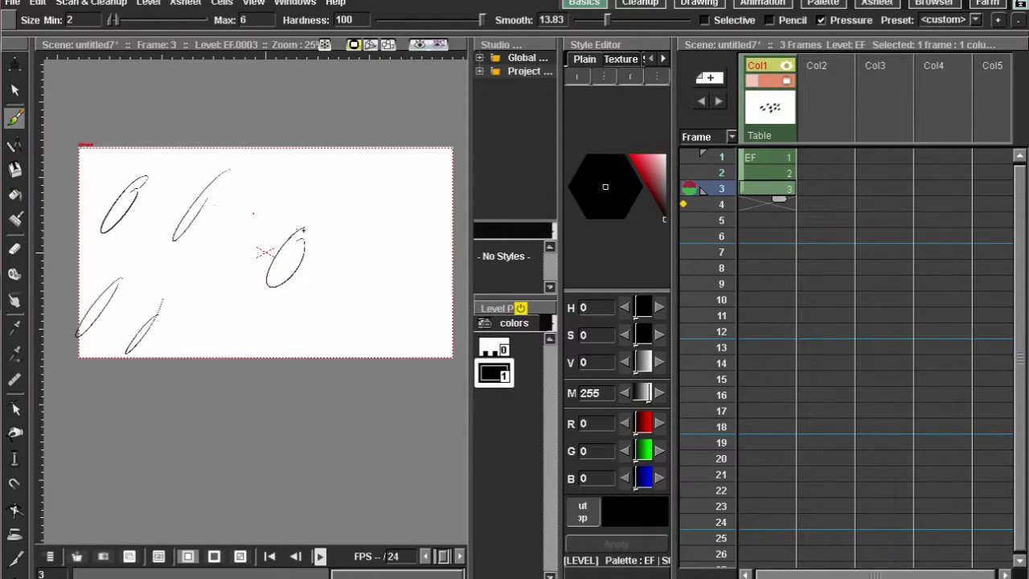
pyautogui.moveTo(429, 238)
pyautogui.mouseDown()
pyautogui.moveTo(402, 283)
pyautogui.moveTo(408, 264)
pyautogui.mouseUp()
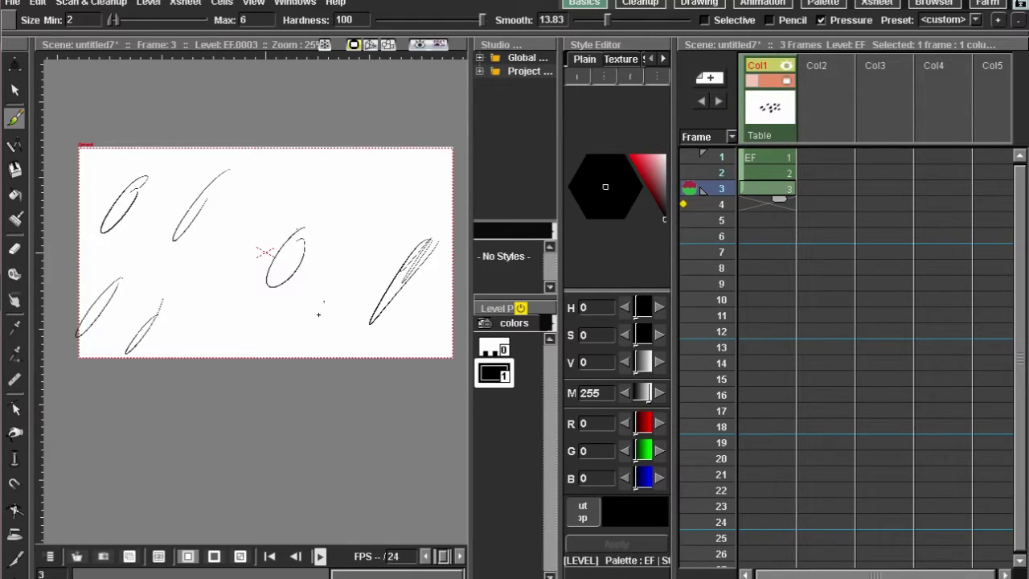
pyautogui.moveTo(314, 313); pyautogui.dragTo(276, 369)
pyautogui.moveTo(215, 249); pyautogui.dragTo(179, 306)
pyautogui.moveTo(321, 145)
pyautogui.mouseDown()
pyautogui.moveTo(279, 193)
pyautogui.moveTo(312, 155)
pyautogui.mouseUp()
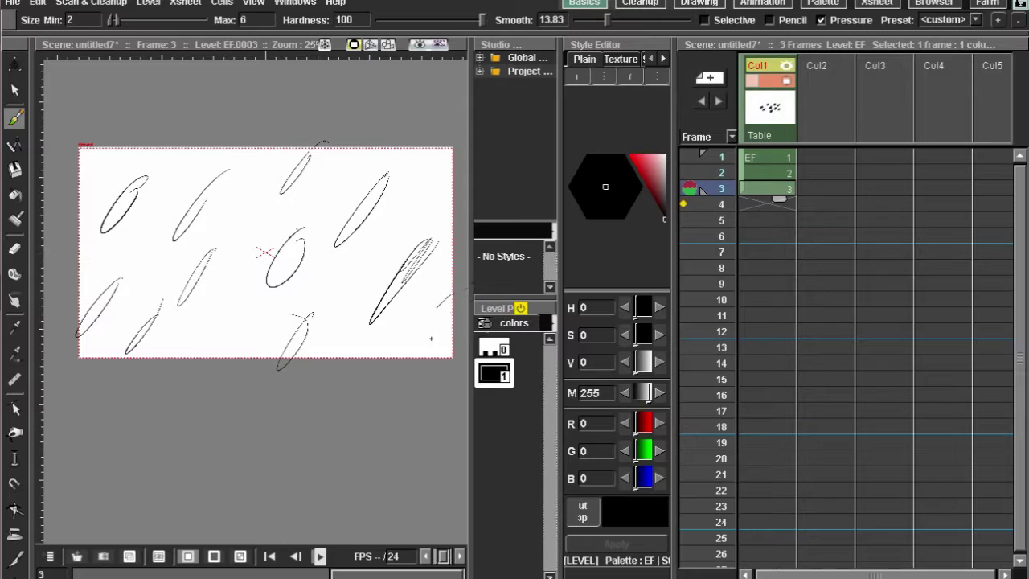
# - Play the oval drawings in a loop, inspect the animation close up, and stop the playback
pyautogui.click(319, 557)
pyautogui.click(319, 556)
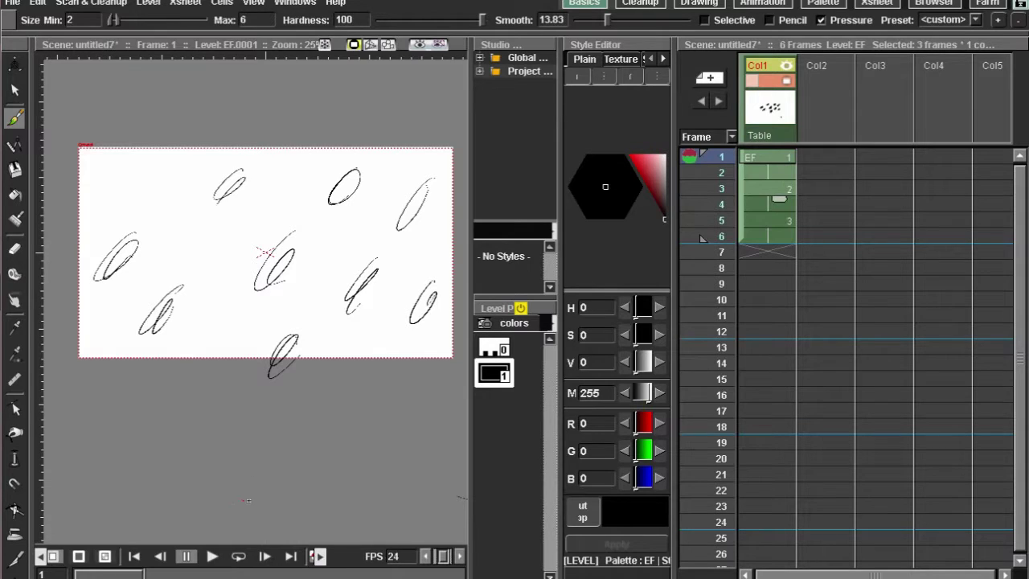
pyautogui.click(238, 556)
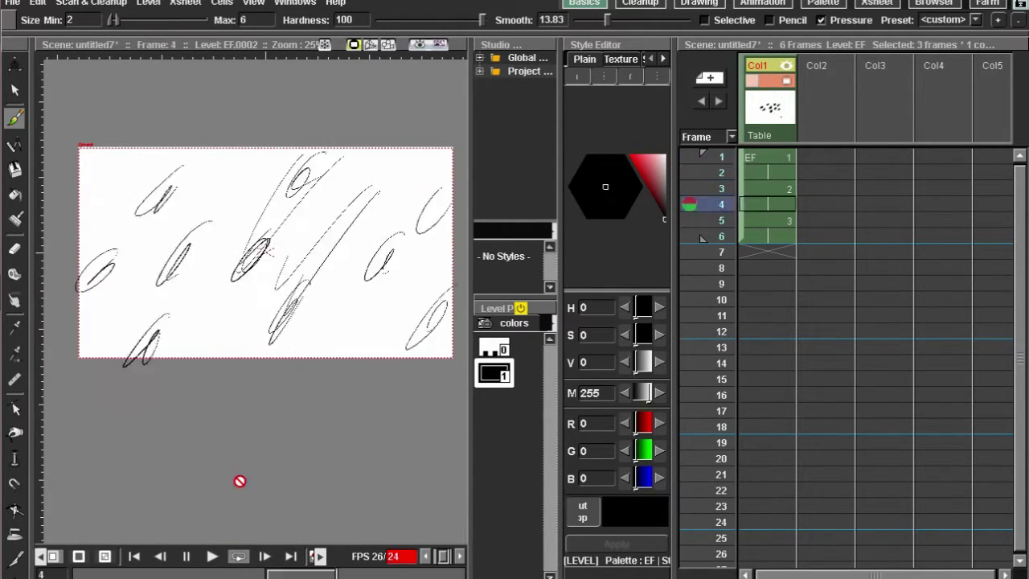
pyautogui.moveTo(280, 257); pyautogui.dragTo(244, 293)
pyautogui.moveTo(334, 245); pyautogui.dragTo(376, 222)
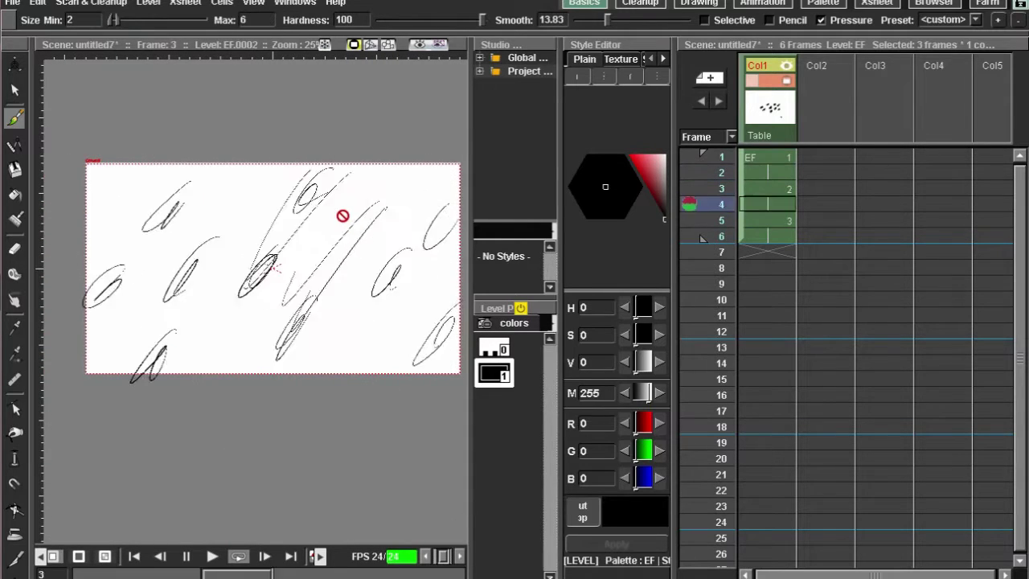
pyautogui.scroll(12, 341, 217)
pyautogui.scroll(-3, 328, 260)
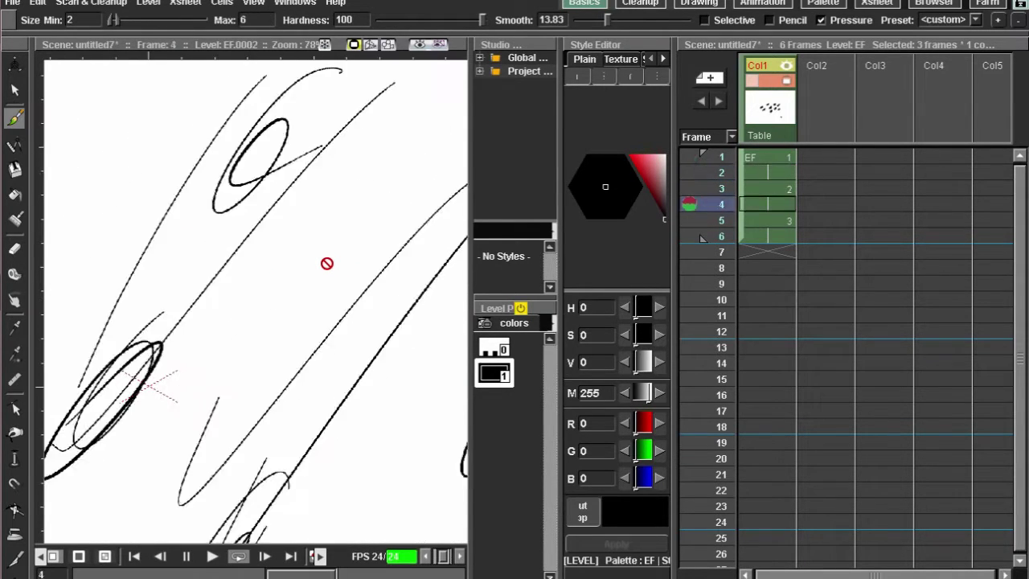
pyautogui.scroll(-2, 323, 260)
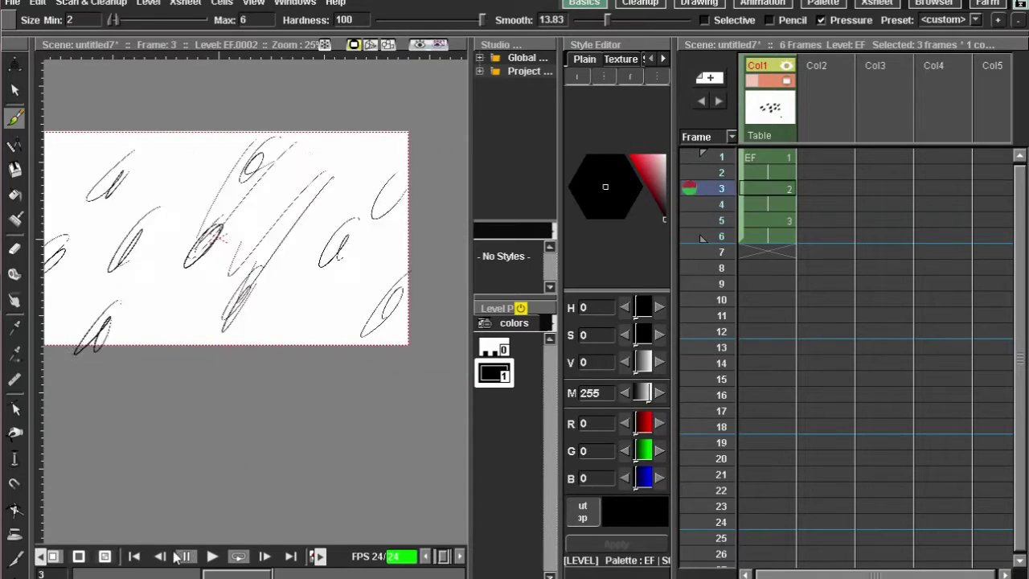
pyautogui.click(186, 556)
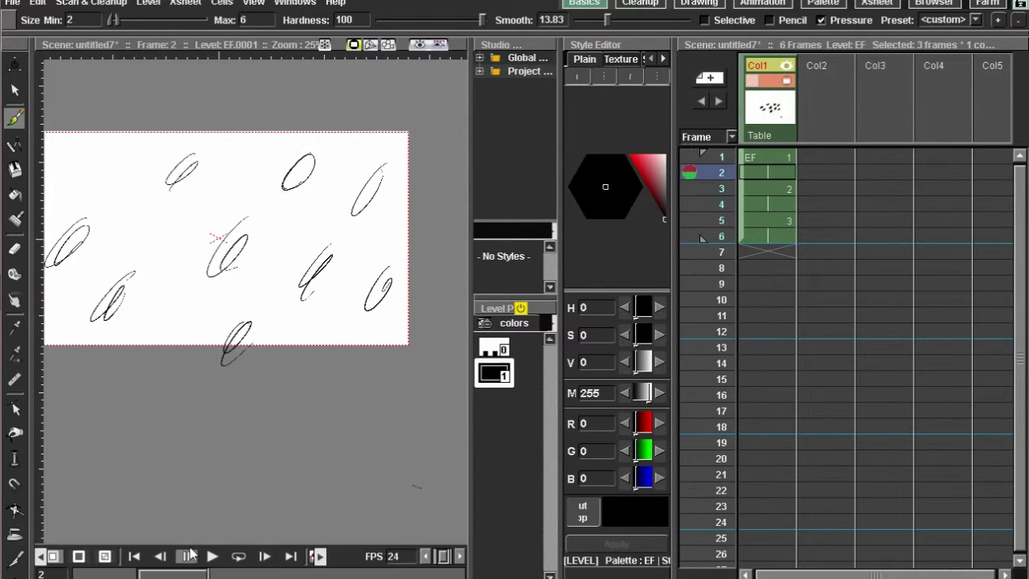
pyautogui.rightClick(764, 116)
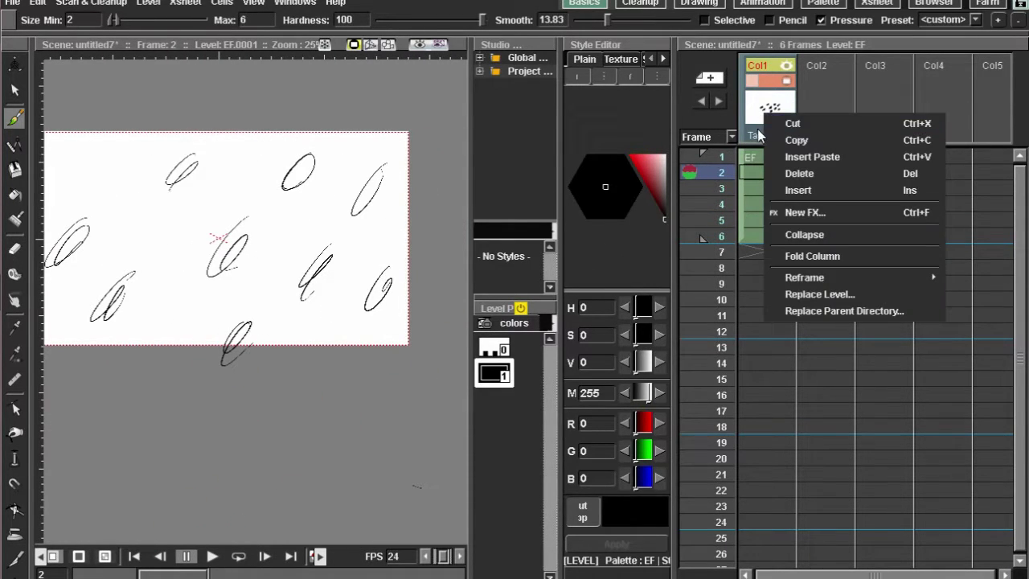
pyautogui.click(13, 4)
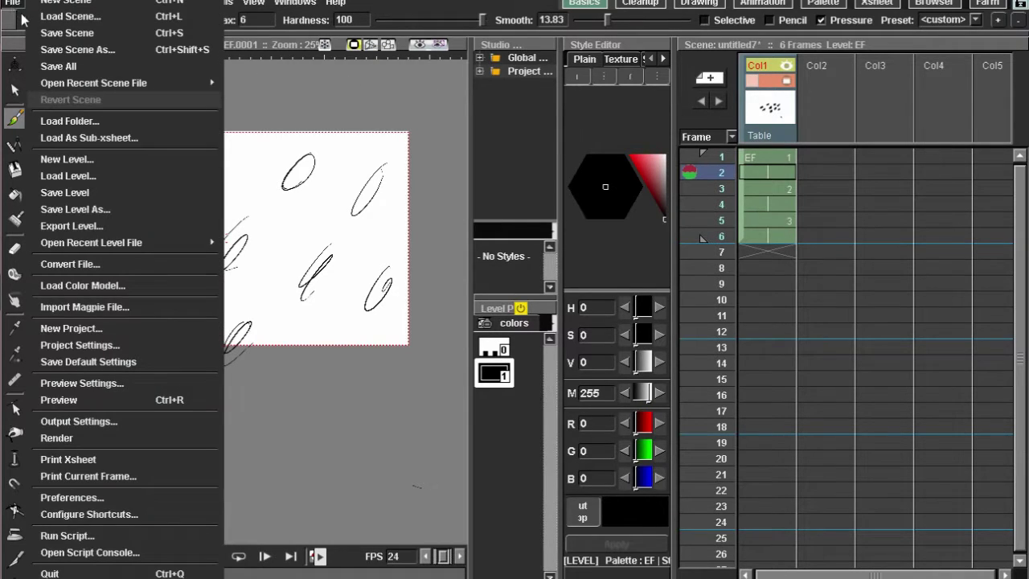
pyautogui.click(113, 190)
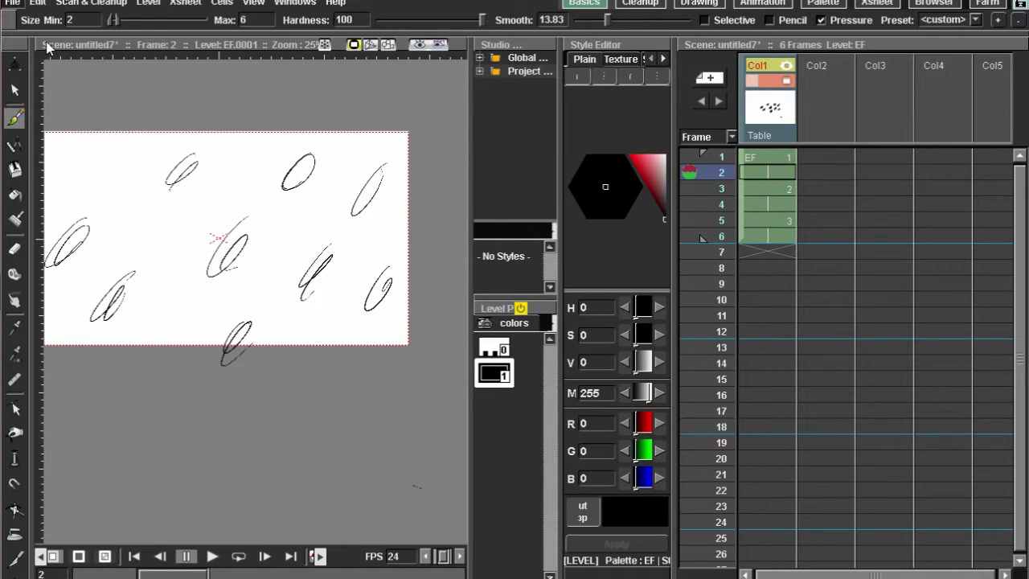
pyautogui.moveTo(176, 193); pyautogui.dragTo(222, 197)
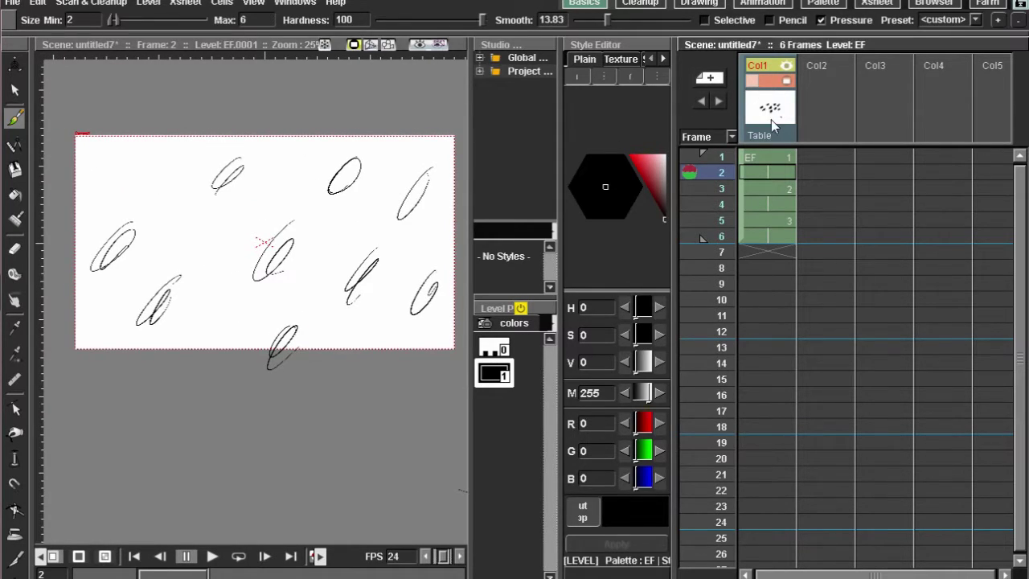
# - Delete the Col1 column containing the EF oval drawings from the Xsheet
pyautogui.rightClick(745, 142)
pyautogui.click(819, 103)
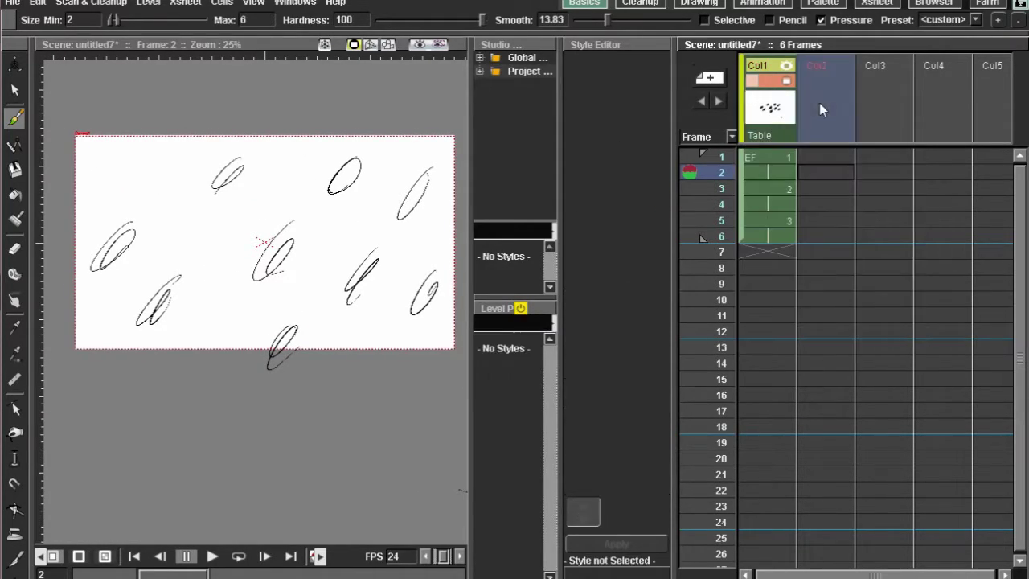
pyautogui.rightClick(770, 107)
pyautogui.click(786, 154)
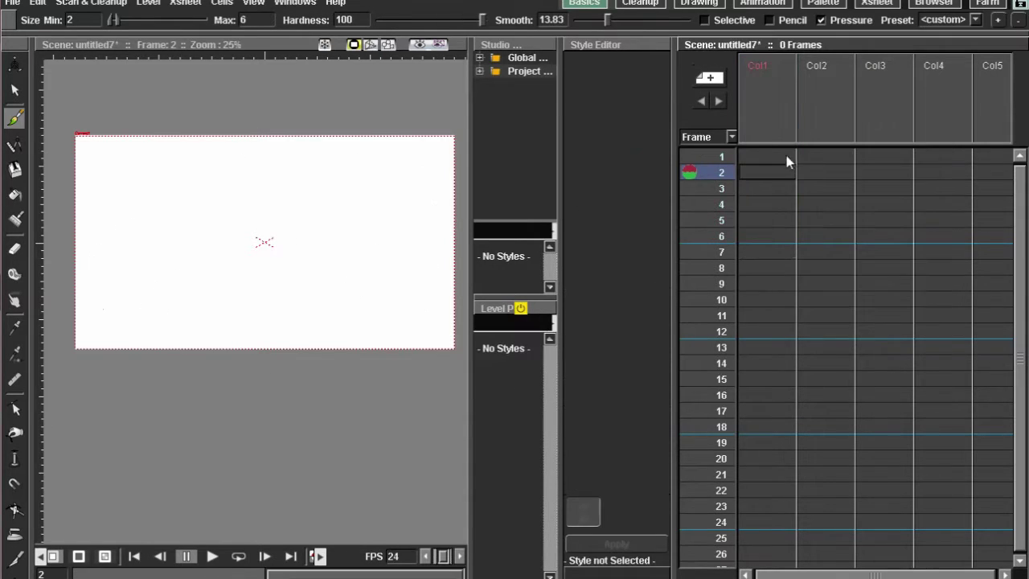
# - Create a new Toonz Raster Level named Snow in the empty Col1
pyautogui.rightClick(769, 150)
pyautogui.click(800, 177)
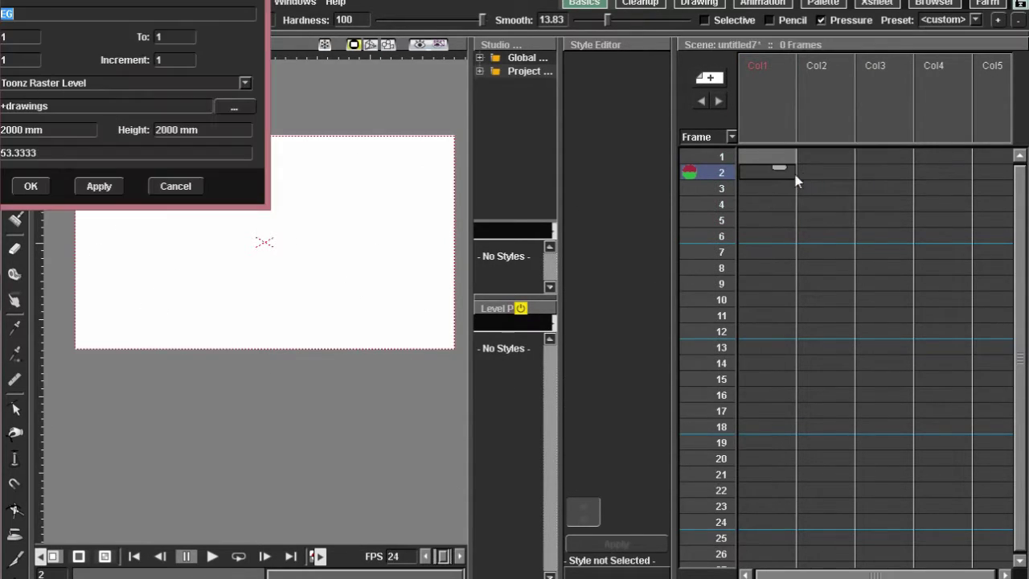
pyautogui.moveTo(178, 4); pyautogui.dragTo(362, 80)
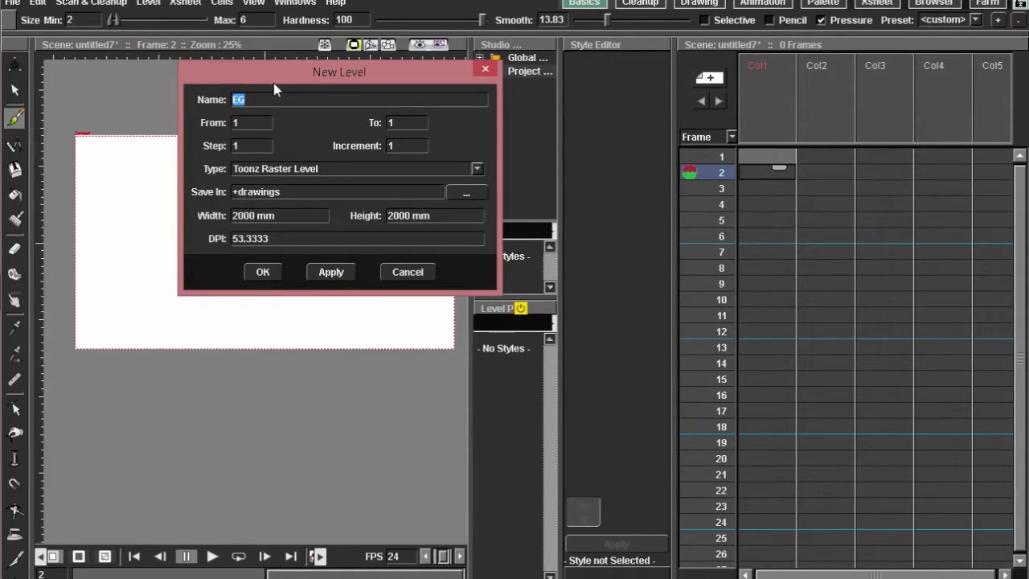
pyautogui.write('Snow')
pyautogui.click(320, 168)
pyautogui.click(316, 153)
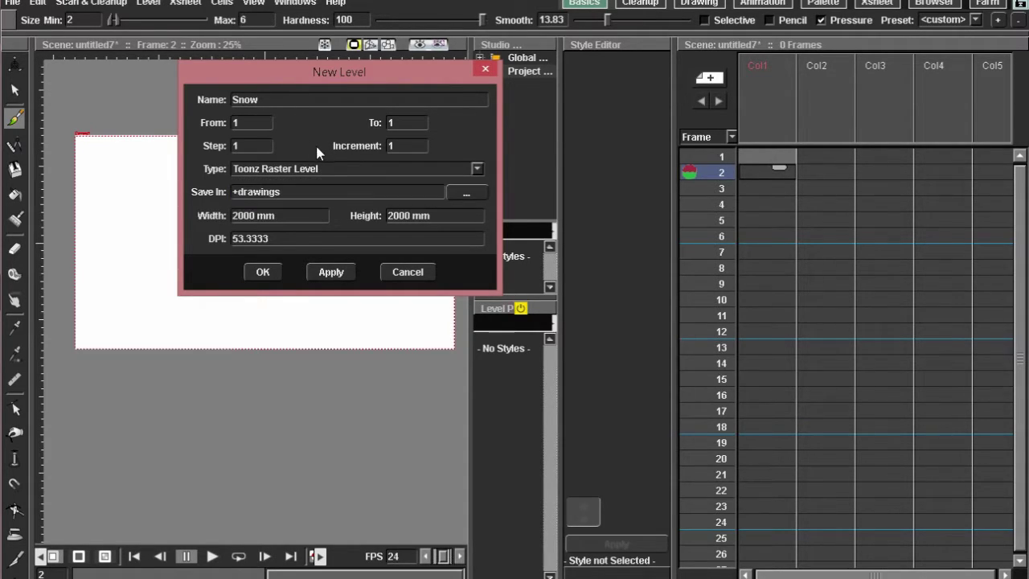
pyautogui.click(270, 268)
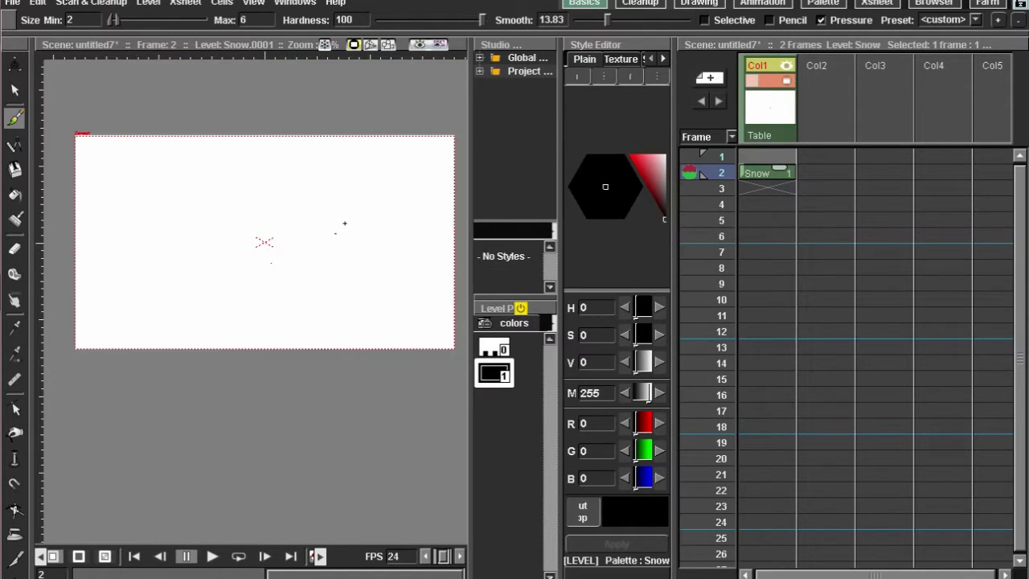
# - Brush six slanted oval snow strokes across the canvas on frame 2 of the Snow level
pyautogui.click(764, 172)
pyautogui.click(746, 135)
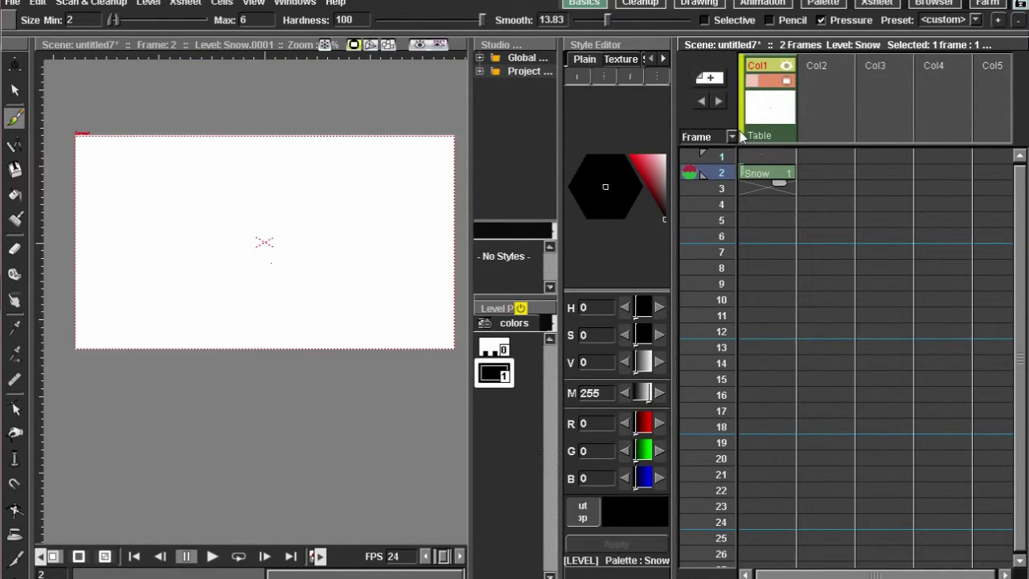
pyautogui.moveTo(376, 197)
pyautogui.mouseDown()
pyautogui.moveTo(385, 161)
pyautogui.moveTo(378, 167)
pyautogui.mouseUp()
pyautogui.moveTo(263, 245); pyautogui.dragTo(203, 318)
pyautogui.moveTo(173, 190); pyautogui.dragTo(146, 193)
pyautogui.moveTo(138, 296); pyautogui.dragTo(151, 283)
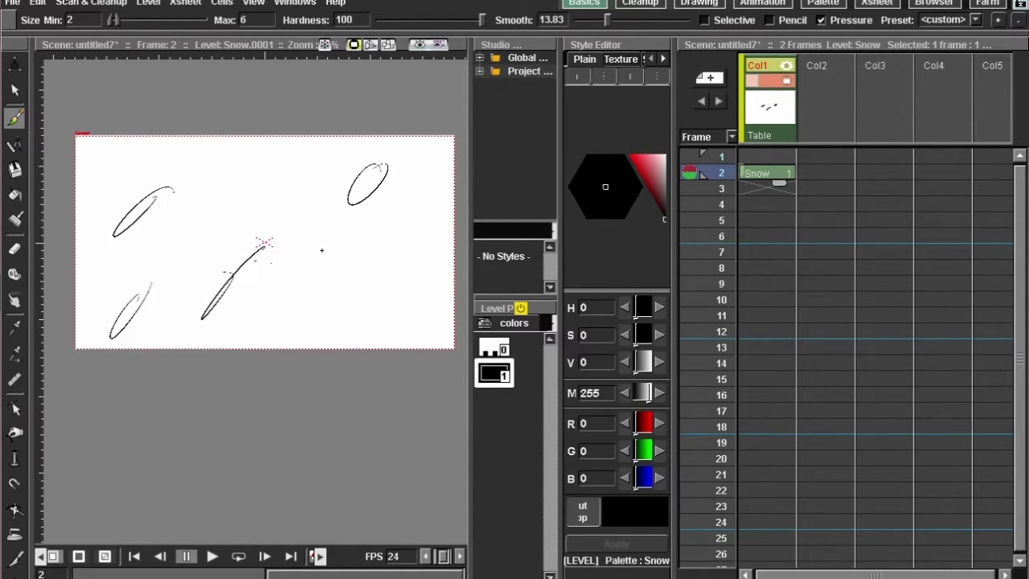
pyautogui.moveTo(373, 266); pyautogui.dragTo(360, 270)
pyautogui.moveTo(254, 123)
pyautogui.mouseDown()
pyautogui.moveTo(219, 169)
pyautogui.moveTo(262, 135)
pyautogui.mouseUp()
# - Brush nine slanted oval snow strokes scattered across the canvas on frame 3 of Col1
pyautogui.click(765, 189)
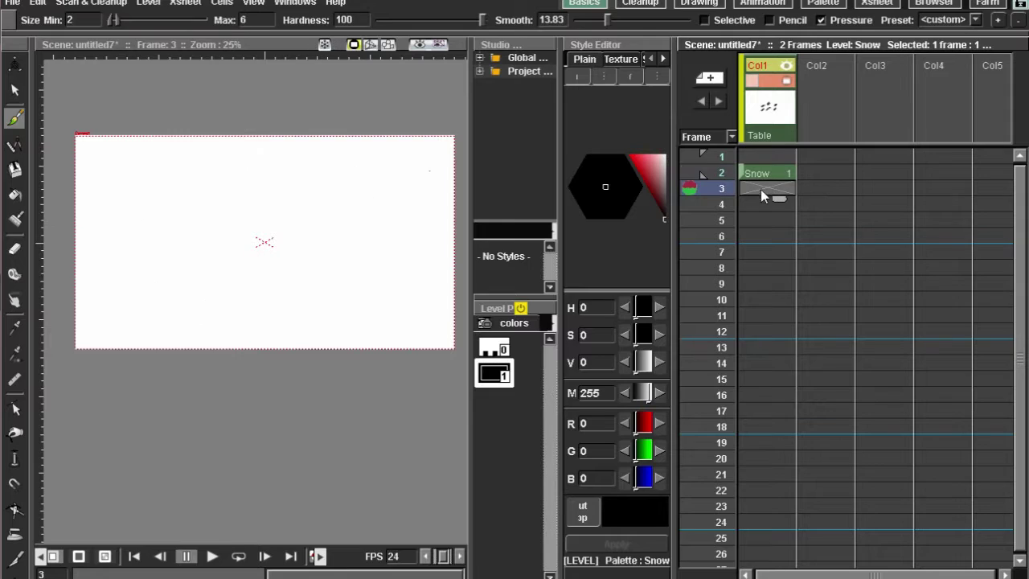
pyautogui.moveTo(439, 222); pyautogui.dragTo(433, 228)
pyautogui.moveTo(364, 164); pyautogui.dragTo(337, 194)
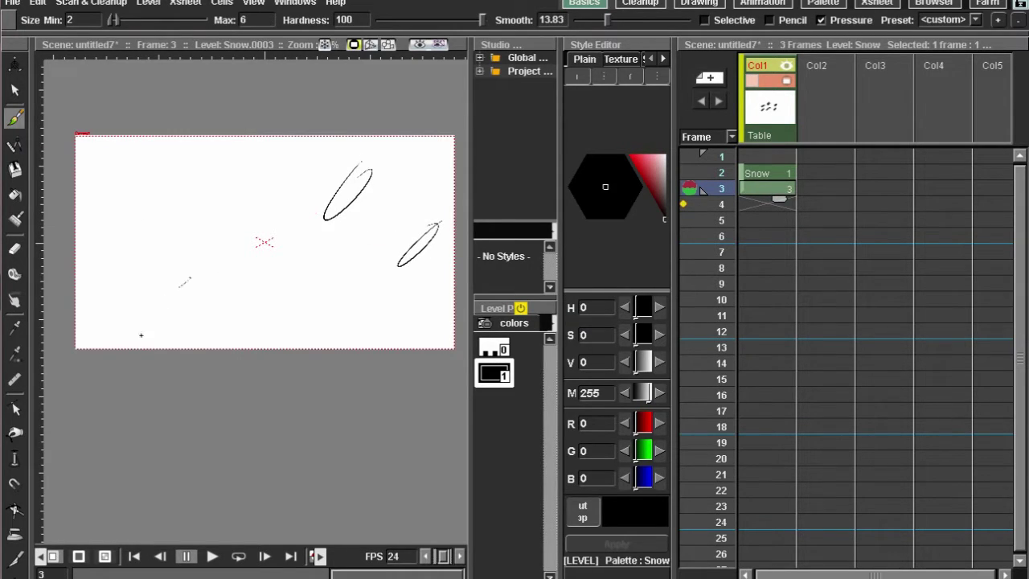
pyautogui.moveTo(140, 335); pyautogui.dragTo(193, 277)
pyautogui.moveTo(114, 260); pyautogui.dragTo(190, 193)
pyautogui.moveTo(117, 143); pyautogui.dragTo(78, 182)
pyautogui.moveTo(233, 260)
pyautogui.mouseDown()
pyautogui.moveTo(279, 224)
pyautogui.moveTo(235, 262)
pyautogui.mouseUp()
pyautogui.moveTo(309, 292)
pyautogui.mouseDown()
pyautogui.moveTo(279, 317)
pyautogui.moveTo(291, 283)
pyautogui.mouseUp()
pyautogui.moveTo(251, 134)
pyautogui.mouseDown()
pyautogui.moveTo(251, 153)
pyautogui.moveTo(304, 155)
pyautogui.mouseUp()
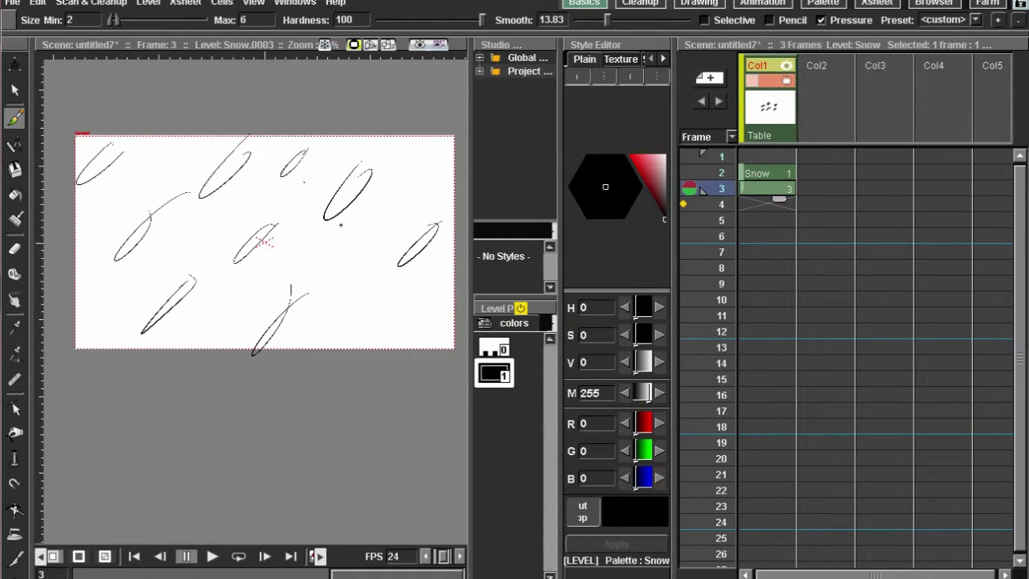
# - Brush eight slanted oval snow strokes scattered across the canvas on frame 4 of Col1
pyautogui.click(704, 205)
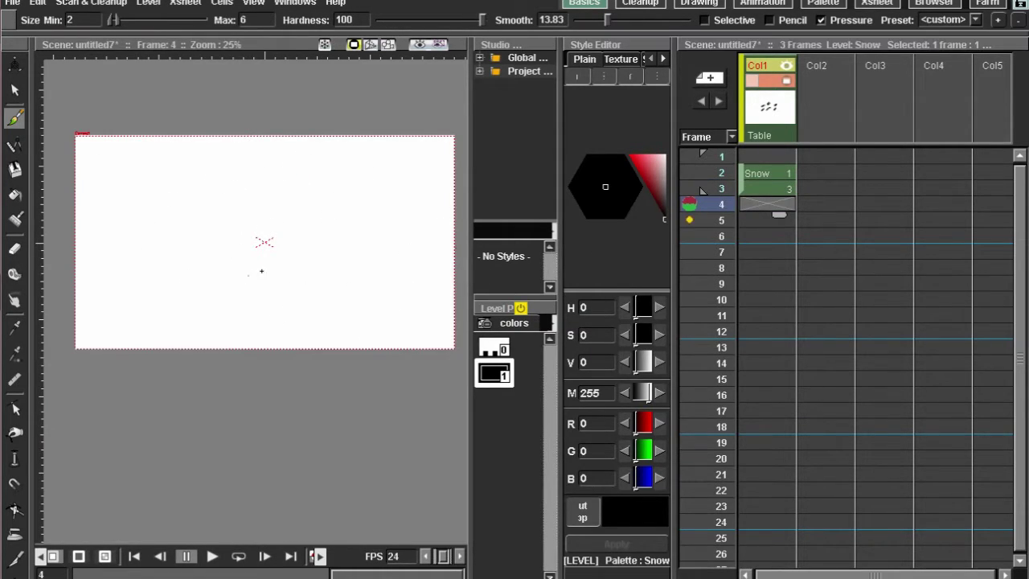
pyautogui.moveTo(289, 253); pyautogui.dragTo(283, 258)
pyautogui.moveTo(172, 267); pyautogui.dragTo(172, 283)
pyautogui.moveTo(168, 212); pyautogui.dragTo(216, 208)
pyautogui.moveTo(103, 205); pyautogui.dragTo(173, 149)
pyautogui.moveTo(118, 193); pyautogui.dragTo(156, 163)
pyautogui.moveTo(199, 133)
pyautogui.mouseDown()
pyautogui.moveTo(161, 171)
pyautogui.moveTo(204, 128)
pyautogui.mouseUp()
pyautogui.moveTo(381, 133); pyautogui.dragTo(290, 171)
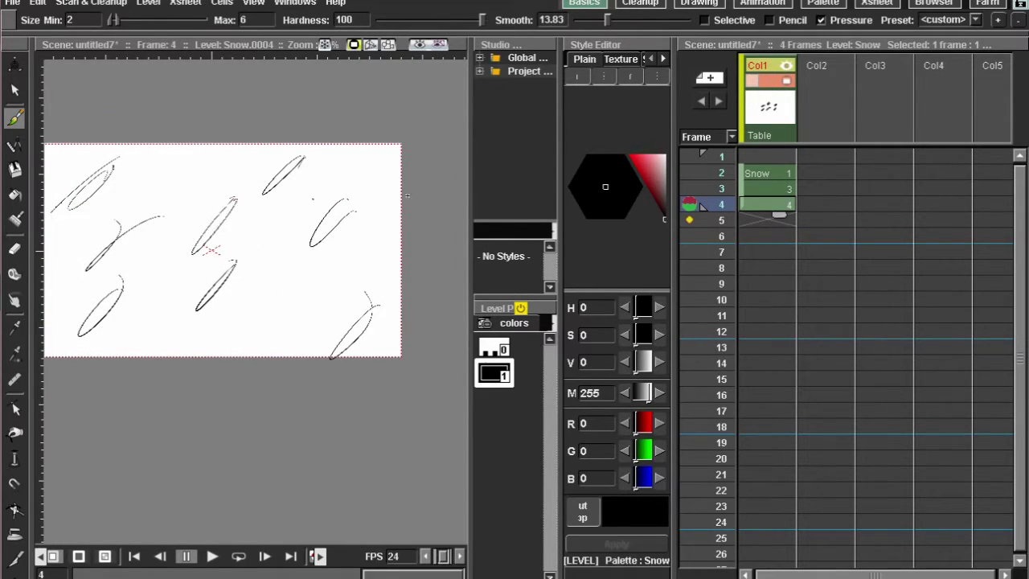
# - Shift the three Snow drawings in Col1 up by one frame so that they start at frame 1
pyautogui.click(778, 236)
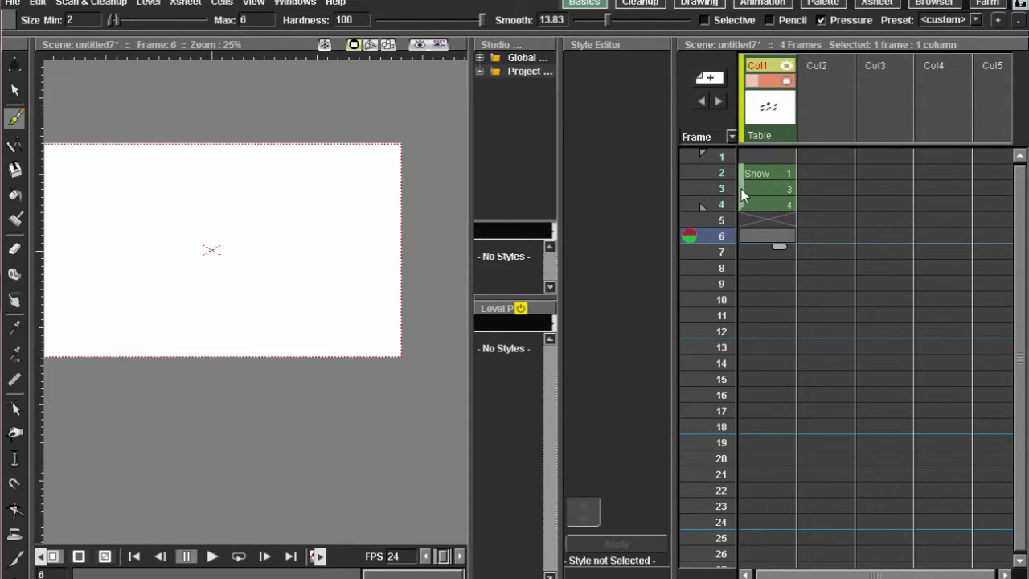
pyautogui.moveTo(742, 190)
pyautogui.mouseDown()
pyautogui.moveTo(738, 173)
pyautogui.moveTo(770, 189)
pyautogui.moveTo(744, 187)
pyautogui.moveTo(744, 179)
pyautogui.moveTo(765, 186)
pyautogui.mouseUp()
pyautogui.click(763, 160)
pyautogui.click(763, 173)
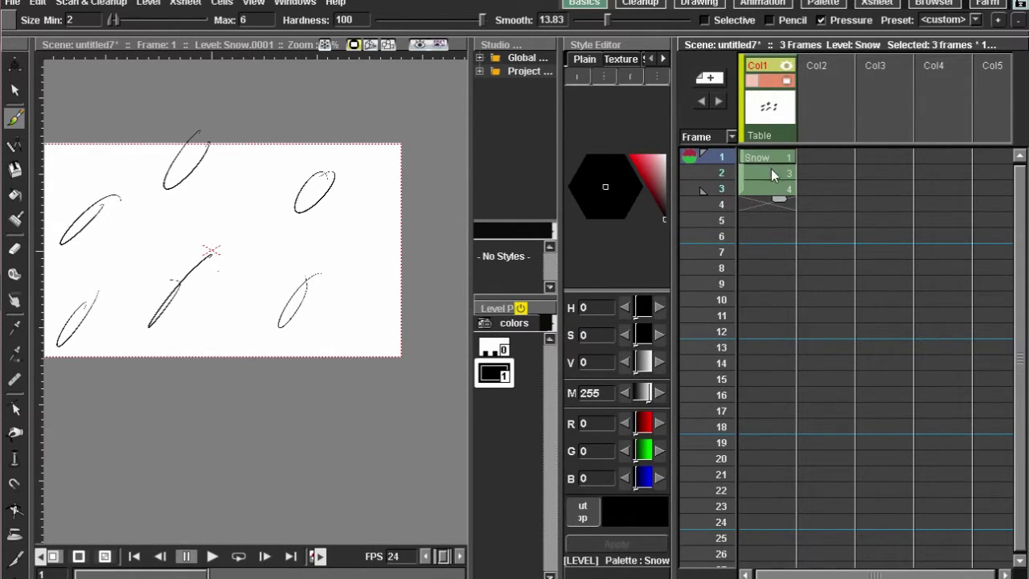
# - Reframe the three selected Snow drawings on 3's so each one is held for three frames
pyautogui.rightClick(771, 169)
pyautogui.moveTo(823, 45)
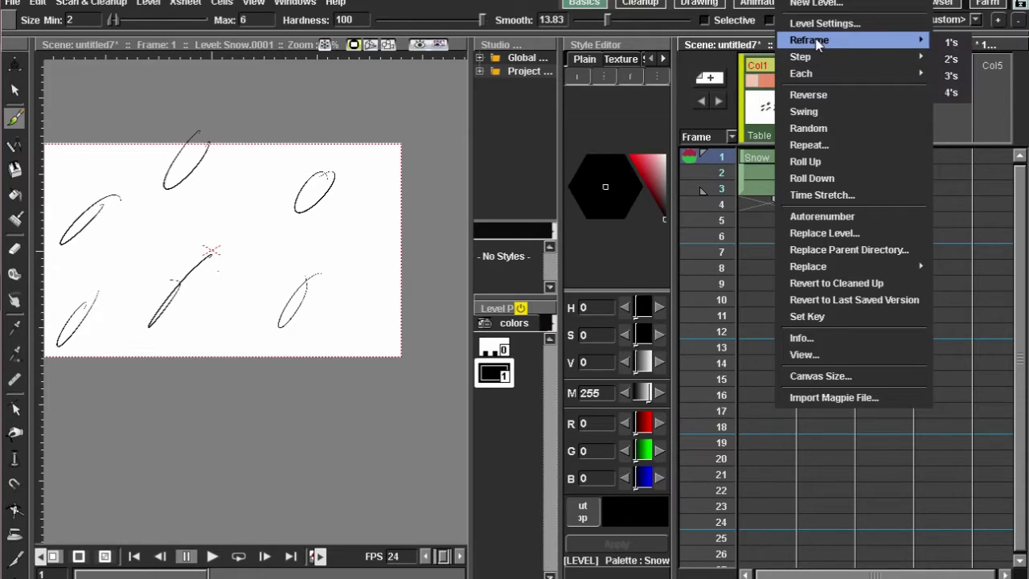
pyautogui.click(947, 76)
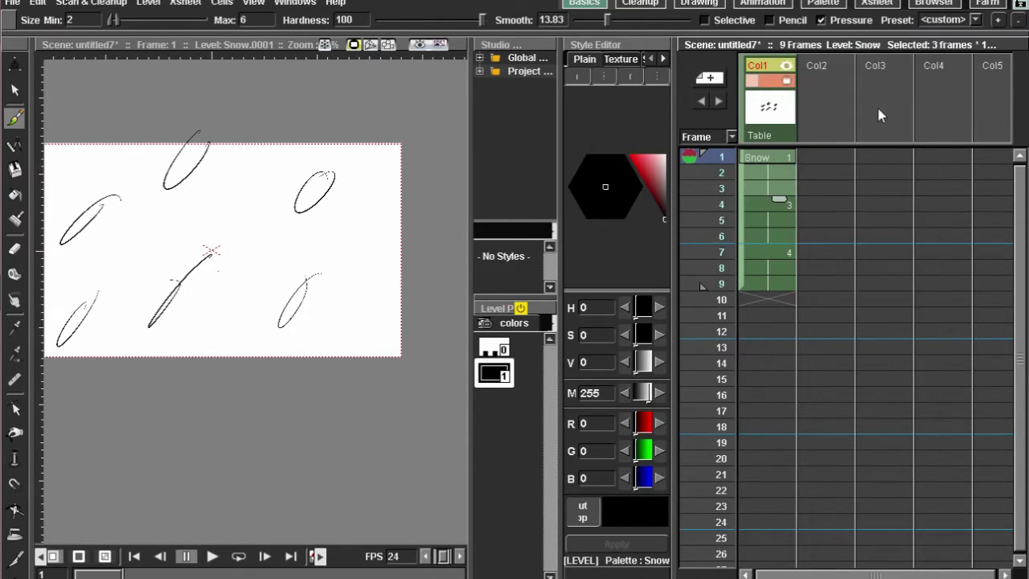
# - Play the Snow drawings in a loop from frame 1 to check the animation, and stop playback
pyautogui.click(792, 159)
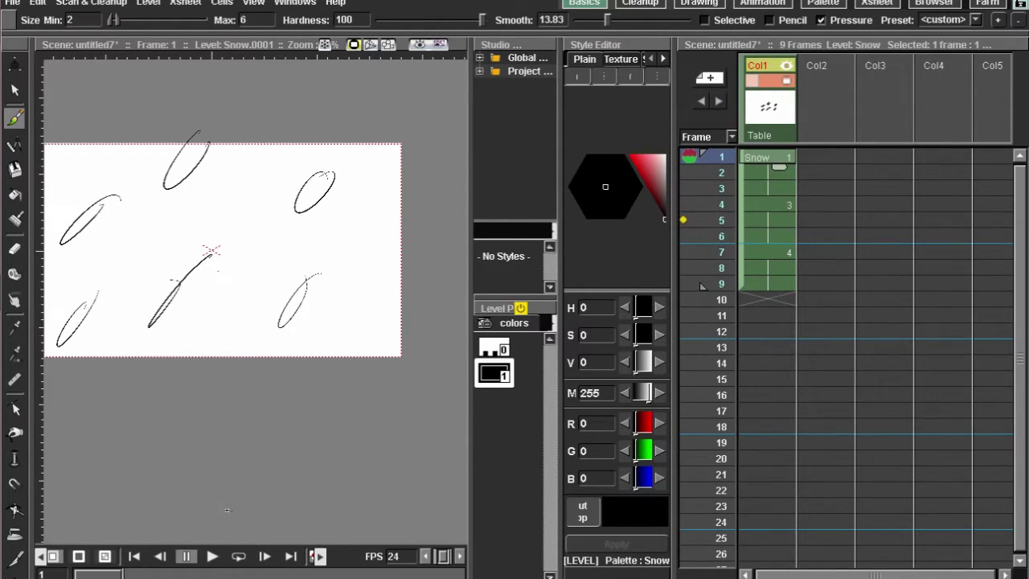
pyautogui.click(238, 556)
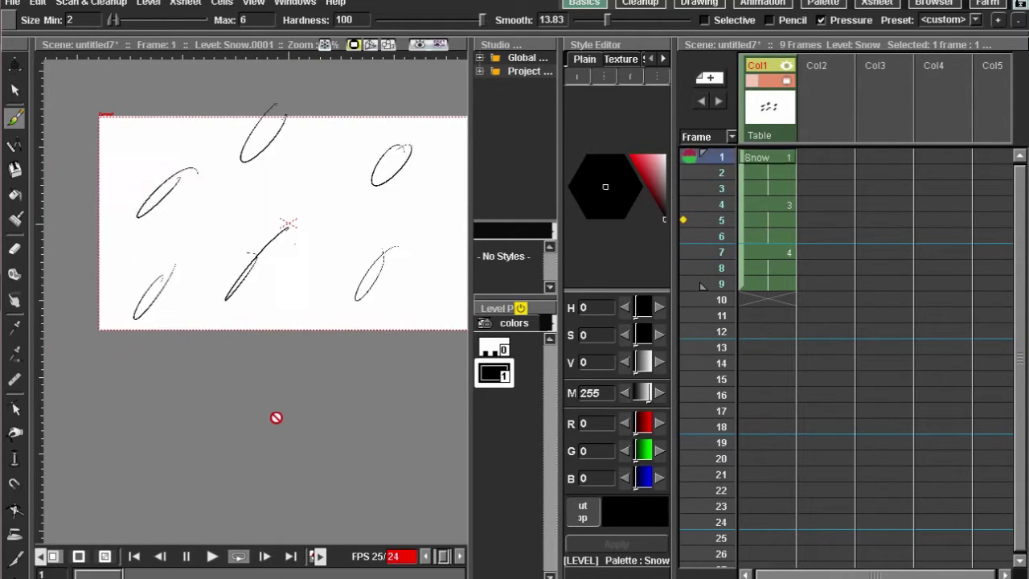
pyautogui.click(193, 556)
# - Save the Snow level in Col1
pyautogui.click(769, 122)
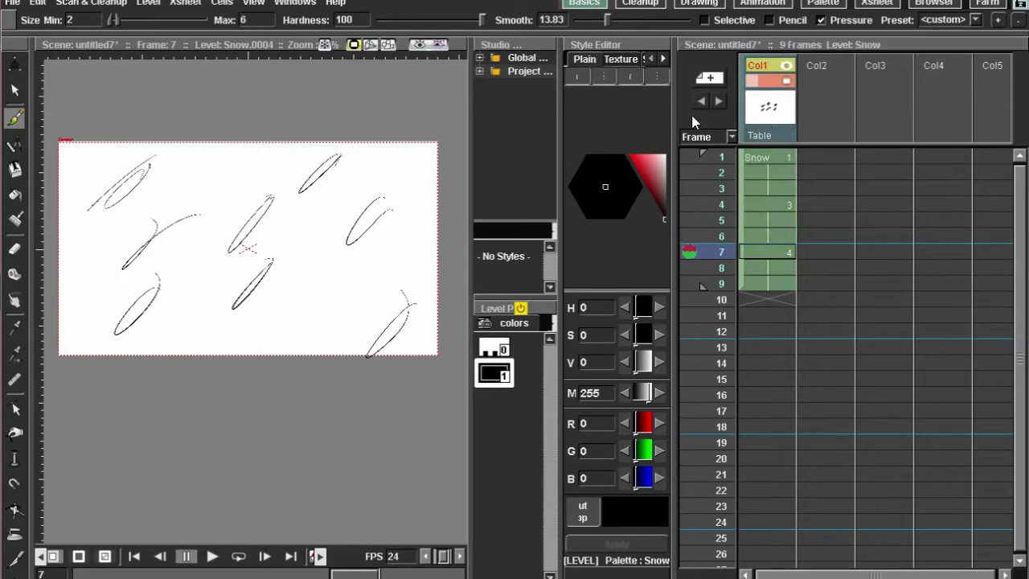
pyautogui.click(12, 4)
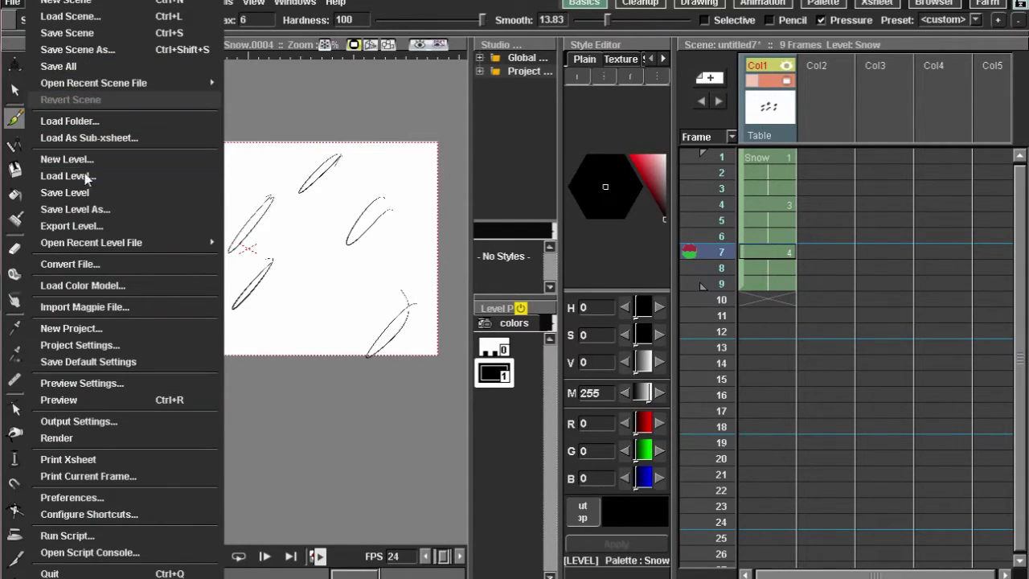
pyautogui.click(90, 194)
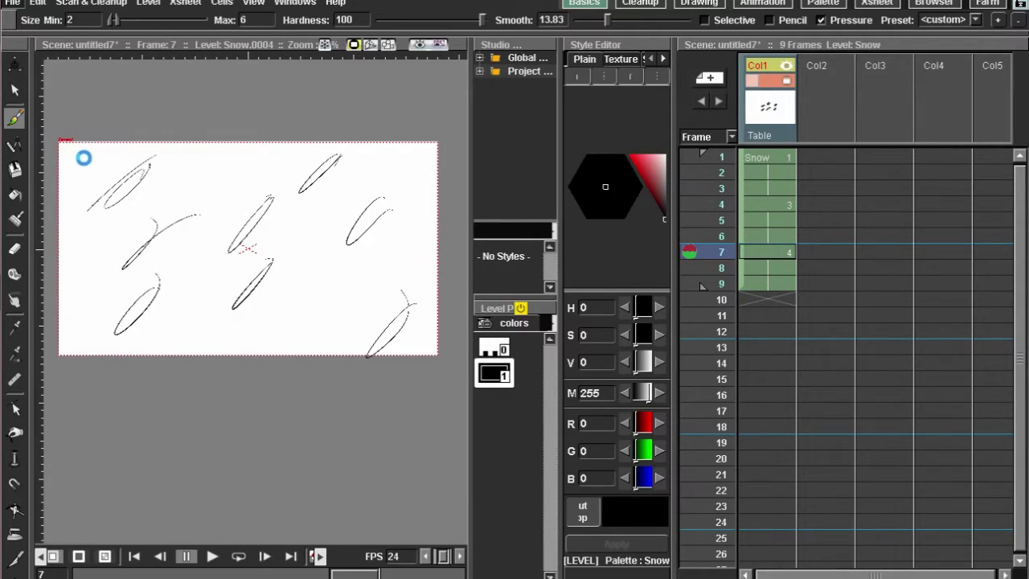
pyautogui.click(12, 3)
pyautogui.click(59, 19)
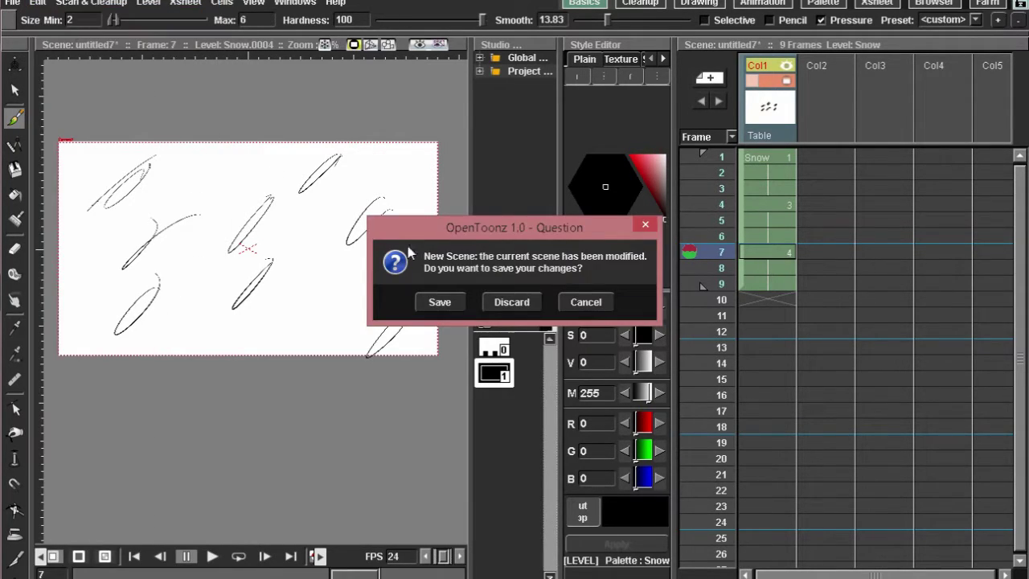
pyautogui.click(445, 304)
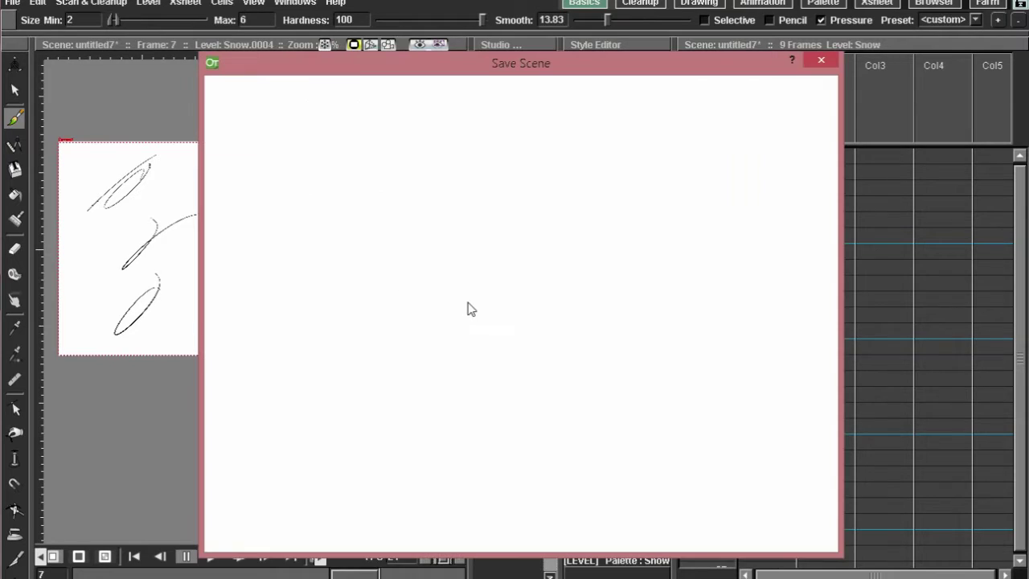
pyautogui.press('Escape')
# - Create a new scene, discarding the changes to the current one
pyautogui.click(7, 7)
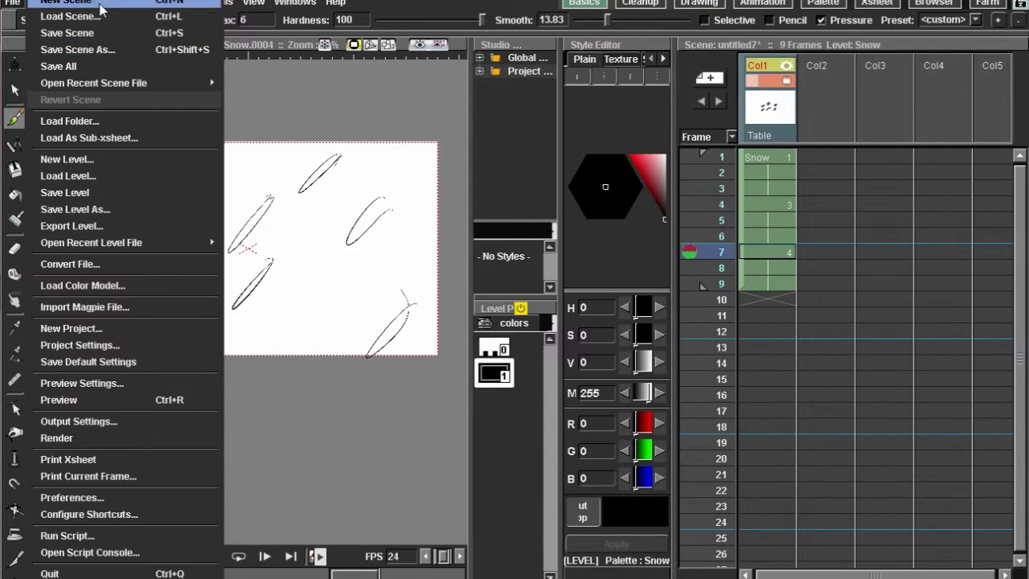
pyautogui.click(100, 3)
pyautogui.click(509, 302)
pyautogui.click(473, 318)
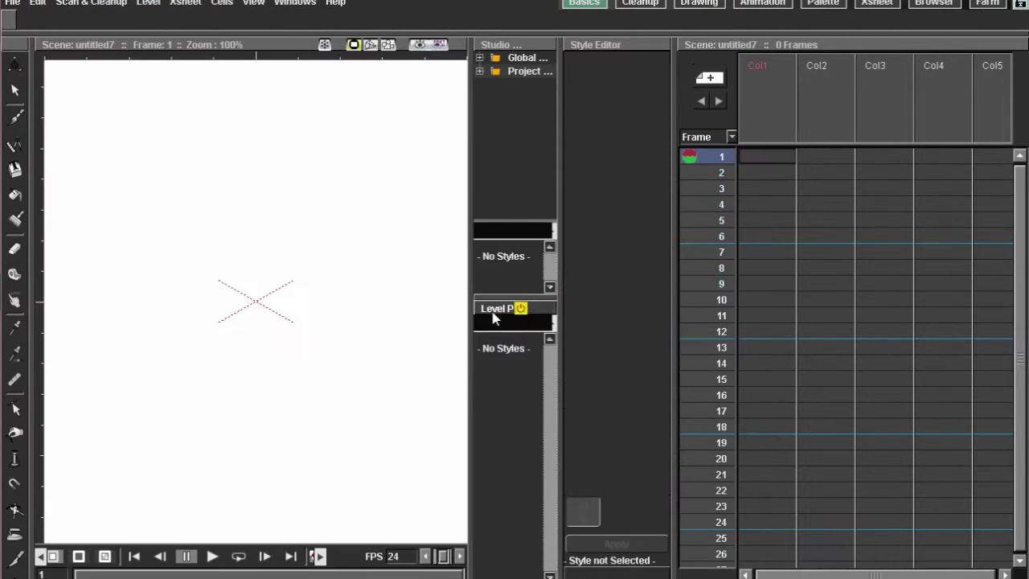
# - Brush a stick figure standing on ground lines at the canvas centre, with an arrow and the handwritten label "Thang" beside it
pyautogui.scroll(-3, 342, 191)
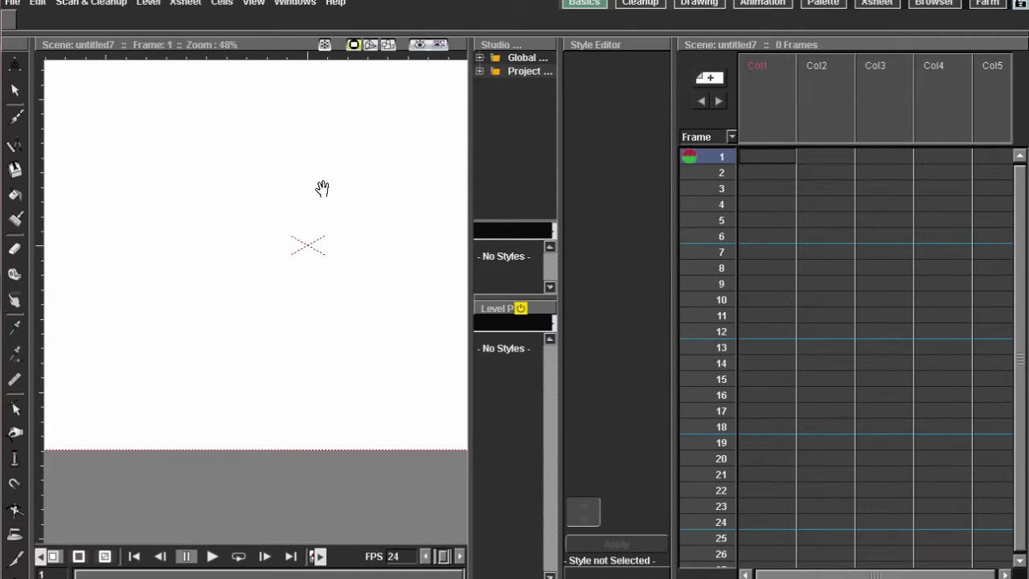
pyautogui.click(16, 118)
pyautogui.scroll(-3, 278, 199)
pyautogui.scroll(4, 310, 218)
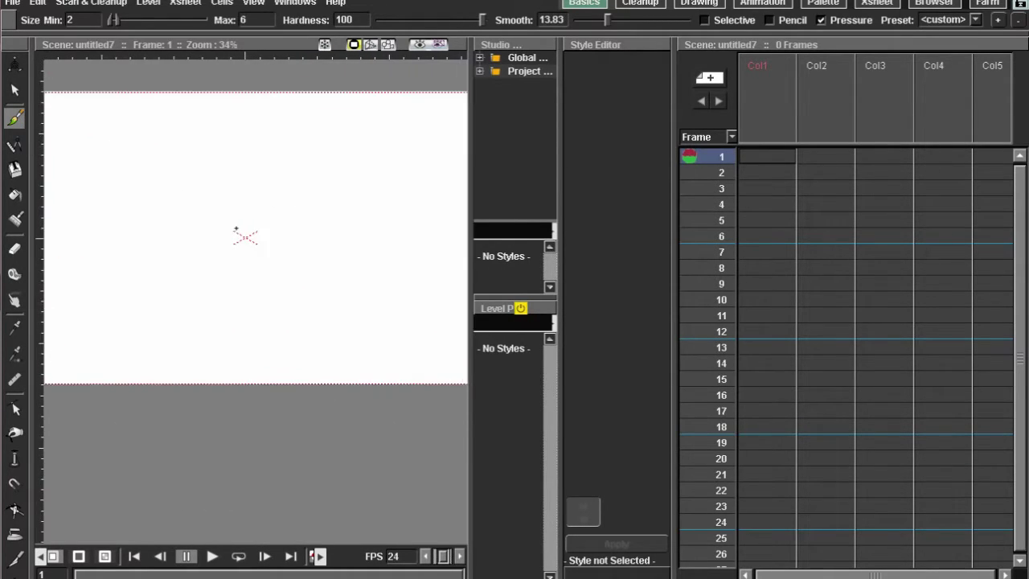
pyautogui.click(246, 208)
pyautogui.moveTo(246, 201); pyautogui.dragTo(246, 211)
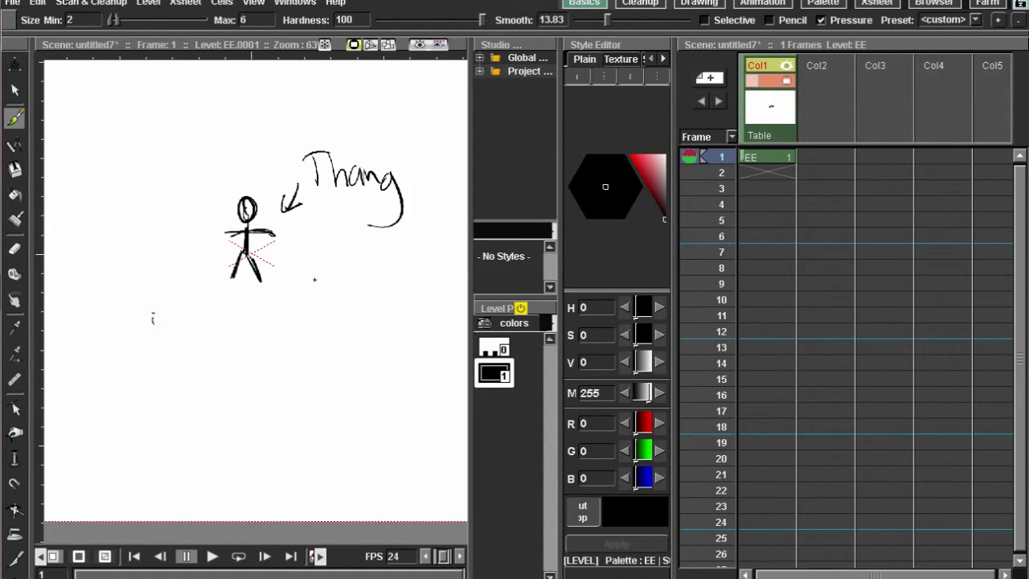
# - Load the level Snow.tlv from the sandbox drawings folder into the scene
pyautogui.click(775, 153)
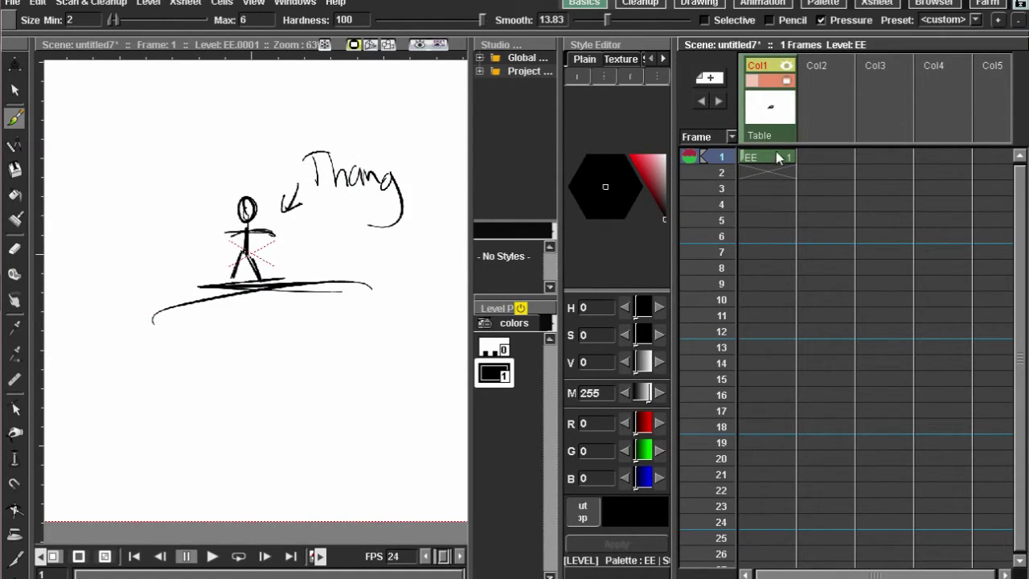
pyautogui.click(29, 4)
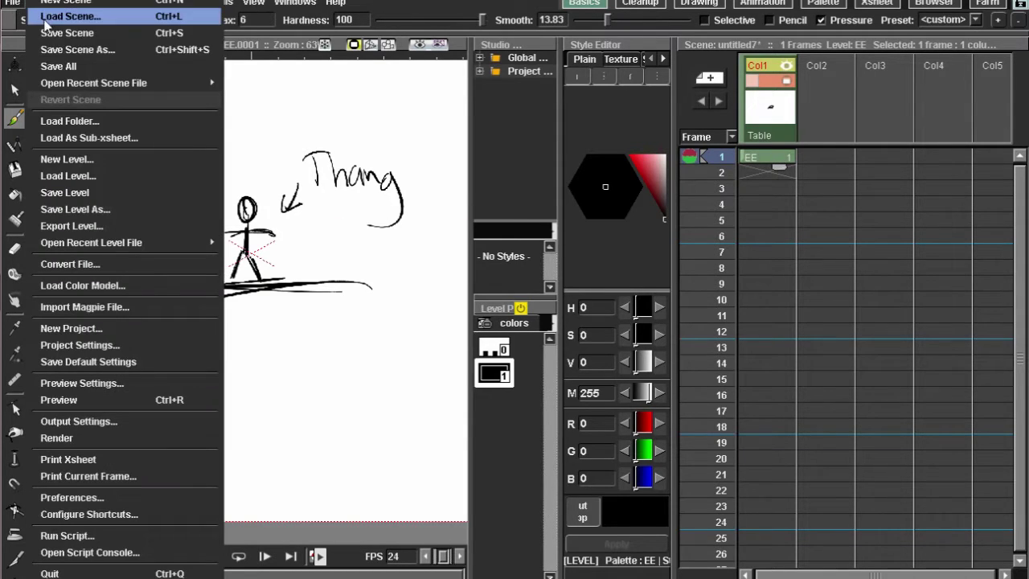
pyautogui.click(126, 175)
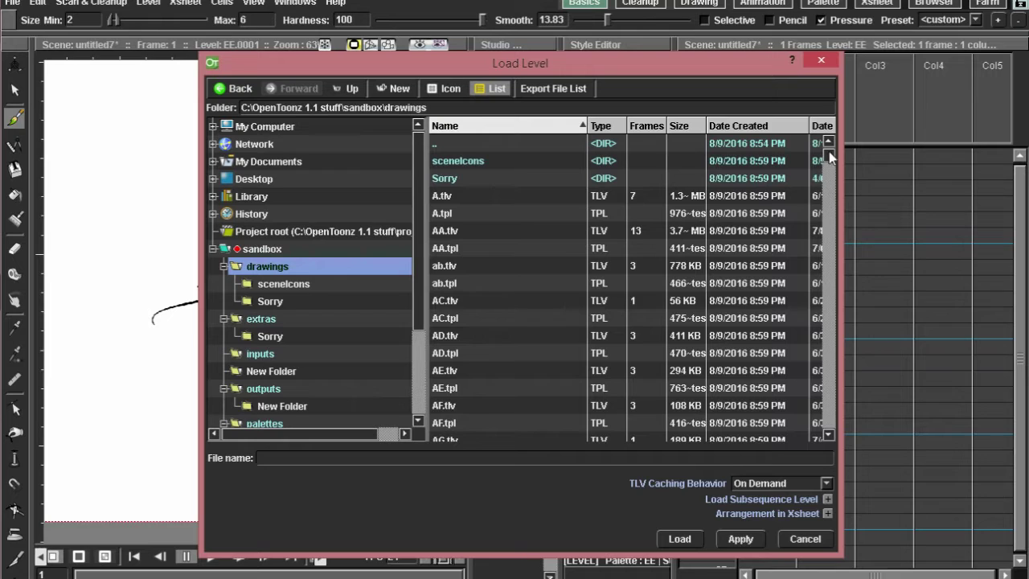
pyautogui.moveTo(829, 153); pyautogui.dragTo(825, 412)
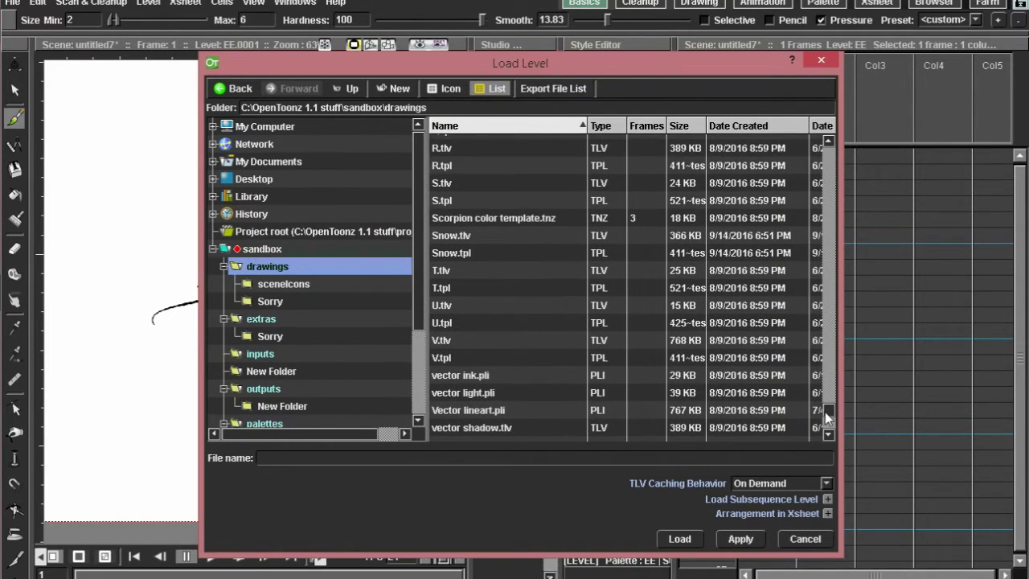
pyautogui.click(475, 253)
pyautogui.click(475, 236)
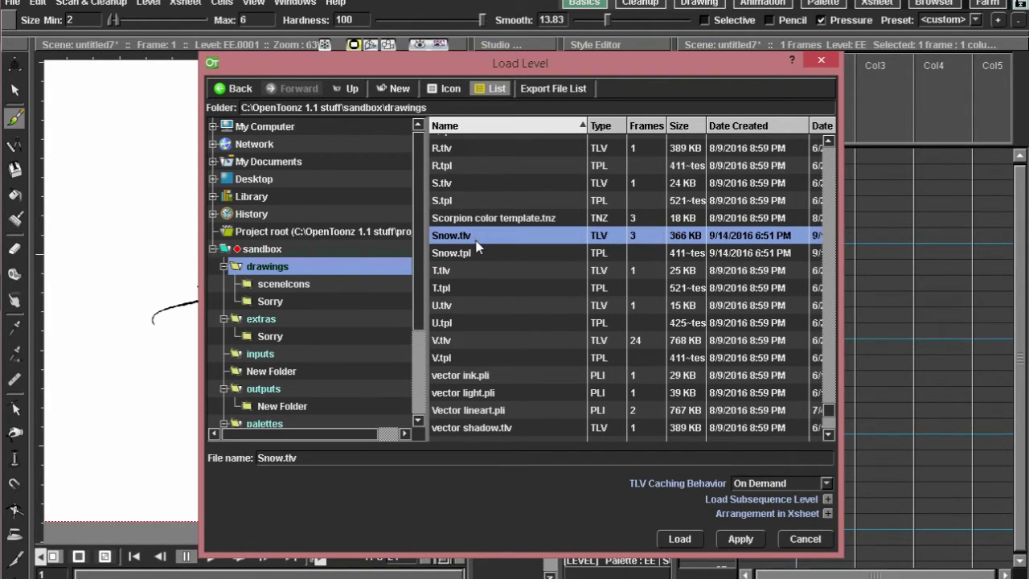
pyautogui.click(481, 254)
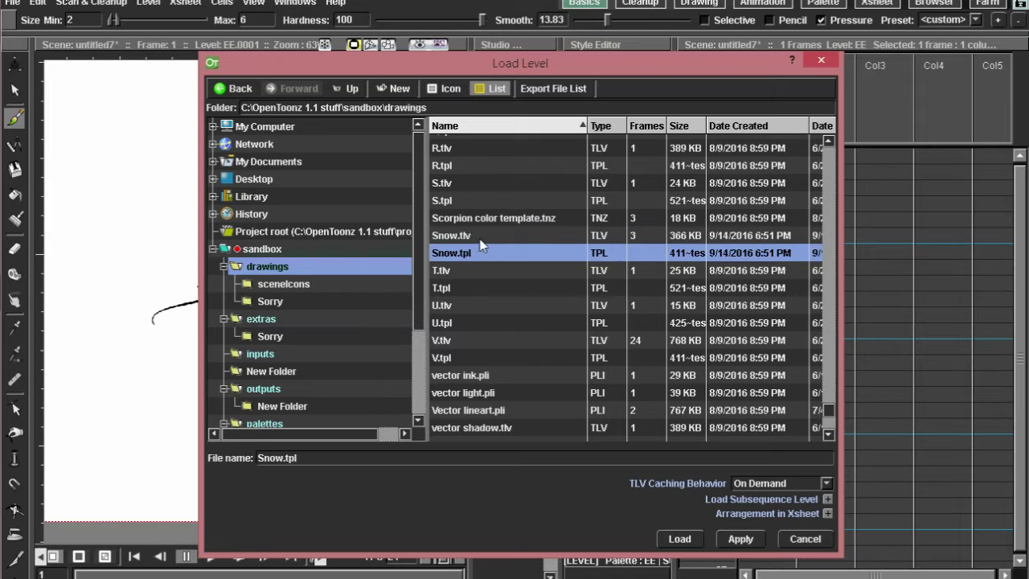
pyautogui.click(480, 238)
pyautogui.click(690, 540)
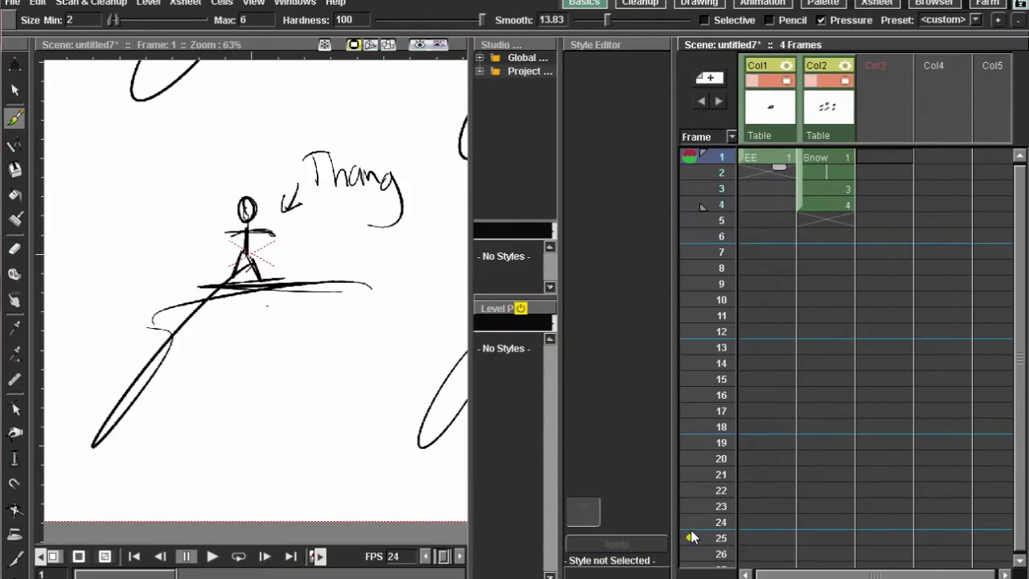
# - Hold the EE drawing in Col1 through frame 5 and Snow drawing 3 in Col2 for two frames
pyautogui.click(837, 157)
pyautogui.click(832, 189)
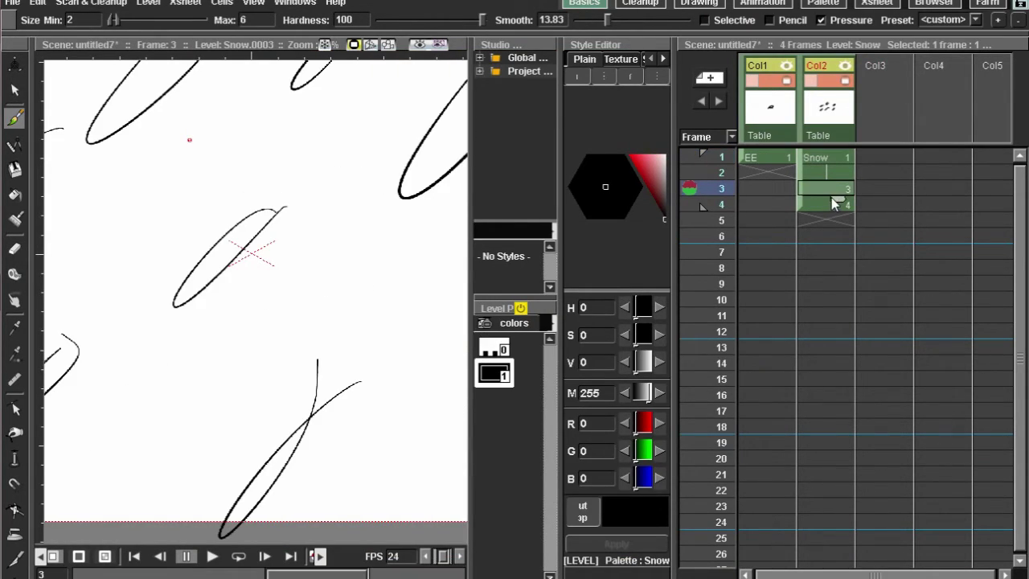
pyautogui.scroll(-4, 820, 193)
pyautogui.scroll(4, 819, 367)
pyautogui.click(775, 159)
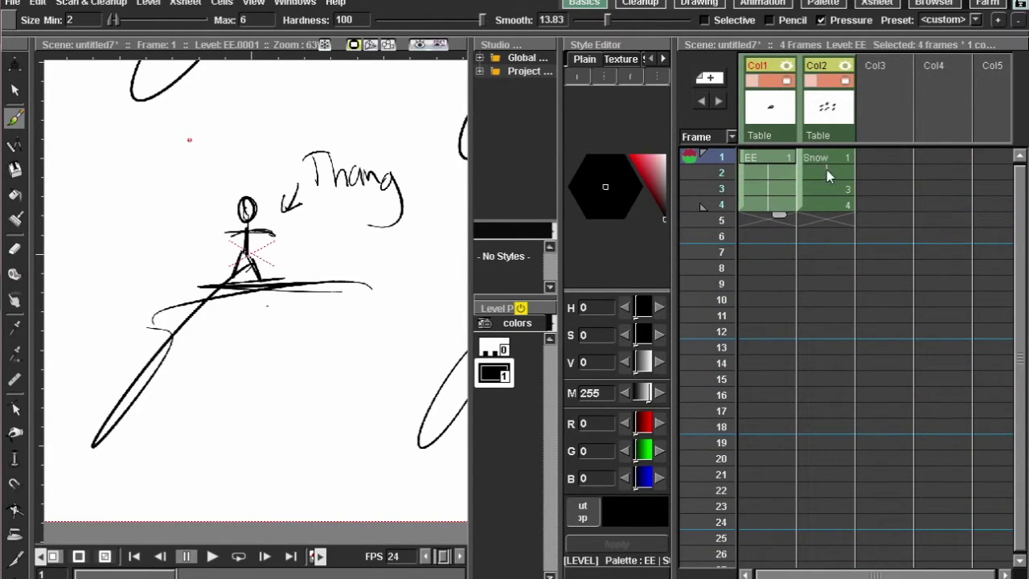
pyautogui.click(827, 191)
pyautogui.click(791, 207)
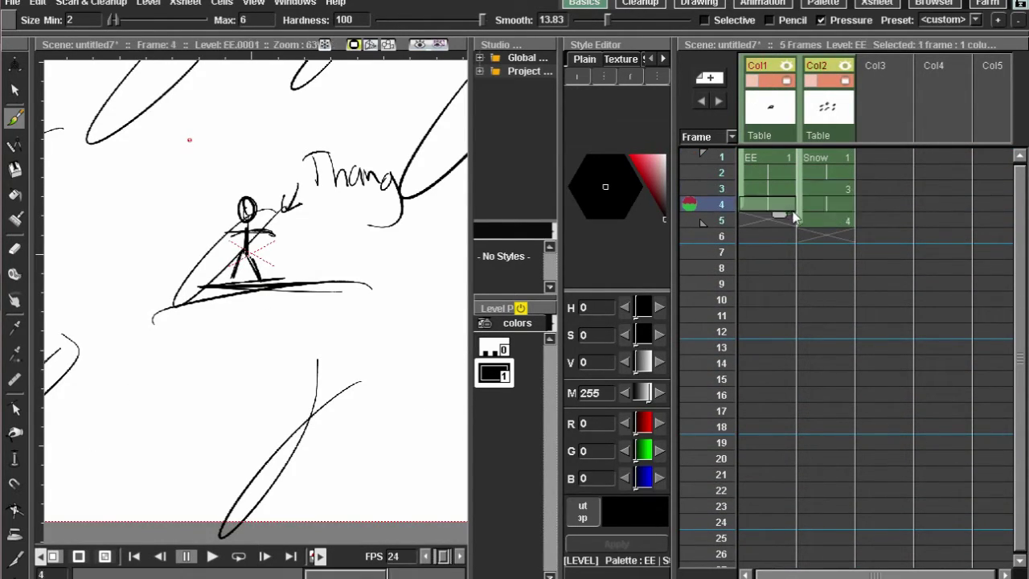
# - Play the stick figure with the Snow level in a loop from frame 1 and examine the combined animation
pyautogui.click(824, 160)
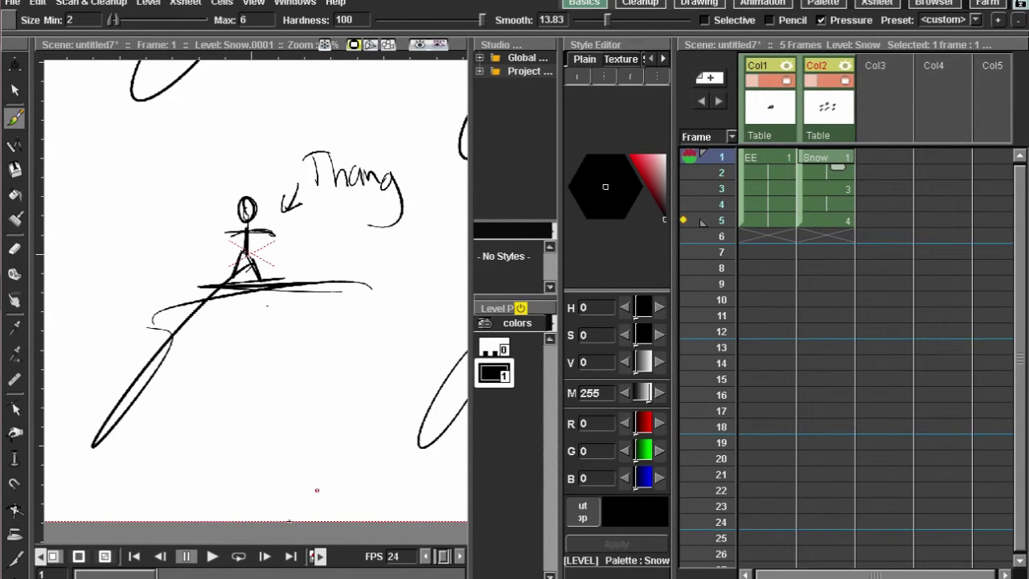
pyautogui.click(212, 556)
pyautogui.scroll(-5, 271, 432)
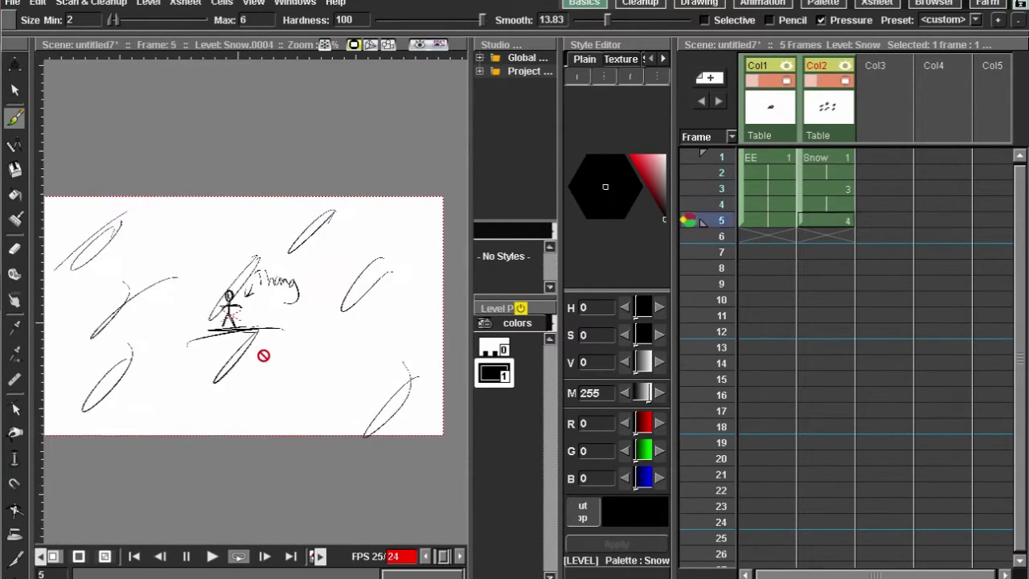
pyautogui.moveTo(314, 253); pyautogui.dragTo(292, 210)
pyautogui.scroll(2, 314, 205)
pyautogui.scroll(-5, 315, 199)
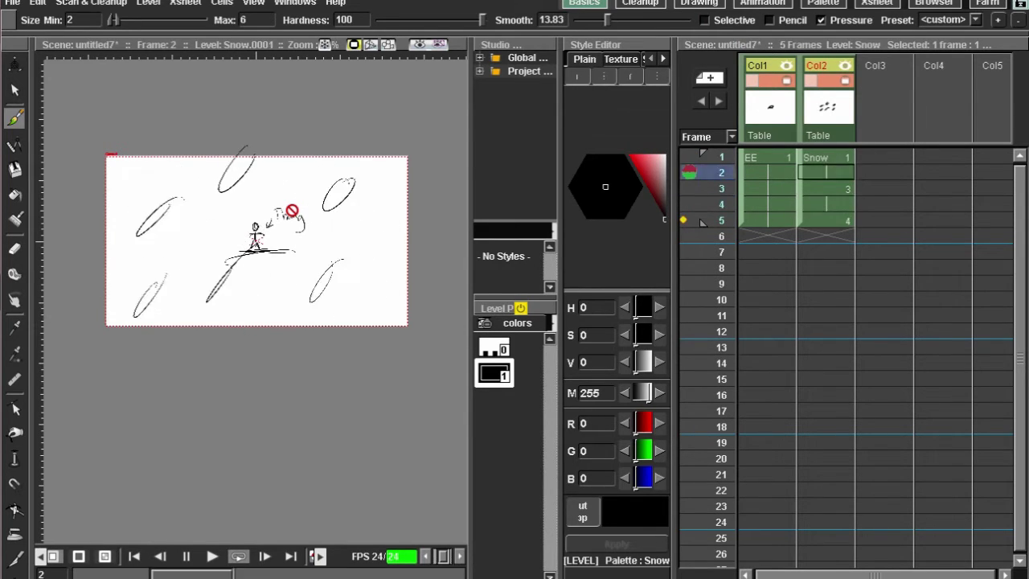
pyautogui.scroll(3, 337, 256)
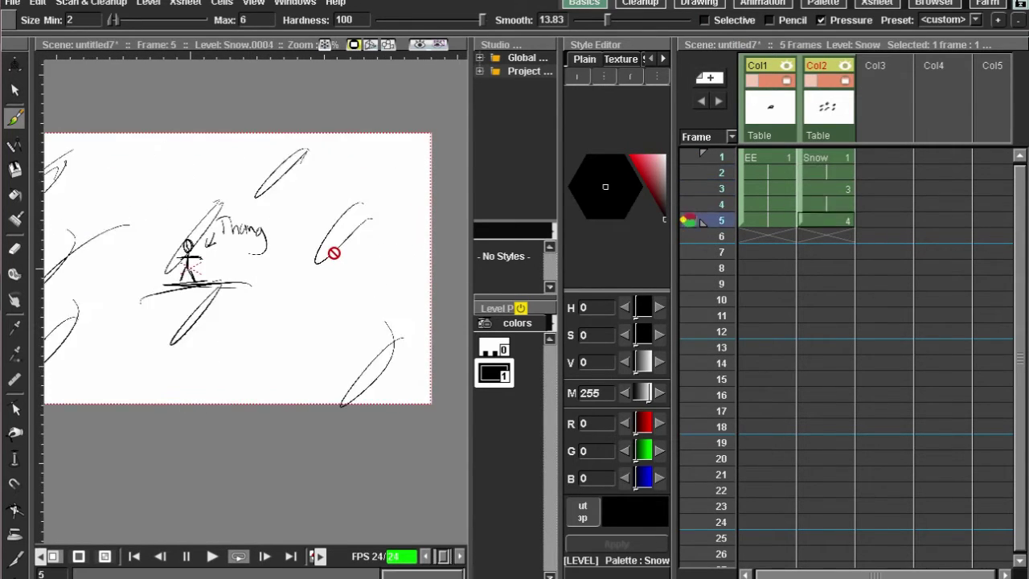
pyautogui.moveTo(382, 226); pyautogui.dragTo(402, 221)
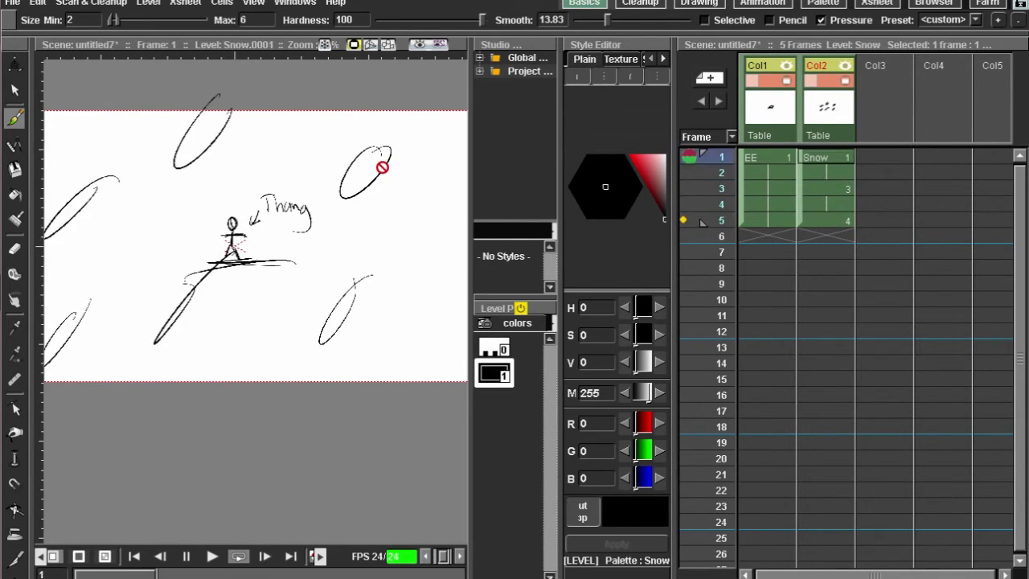
pyautogui.scroll(-2, 384, 258)
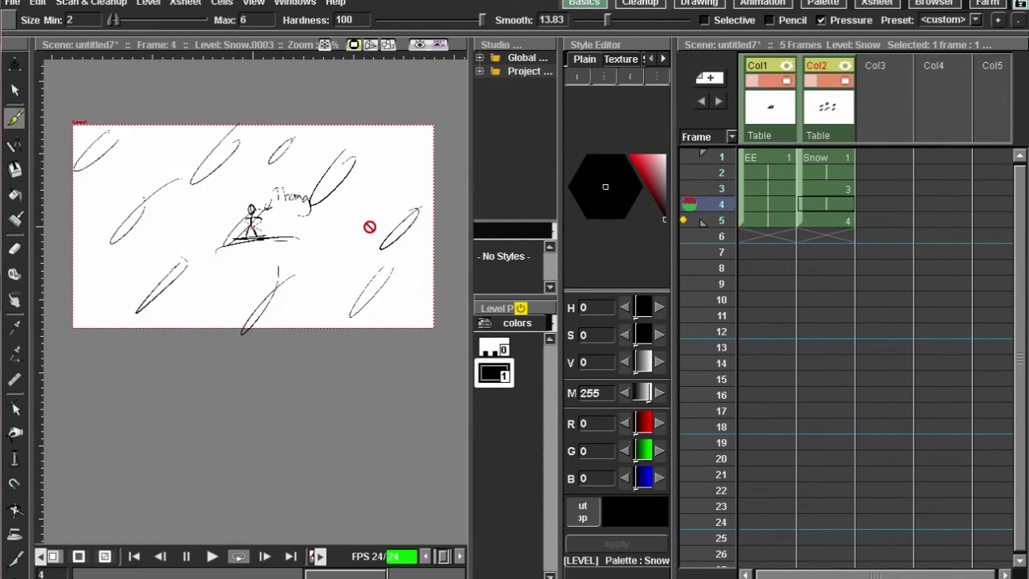